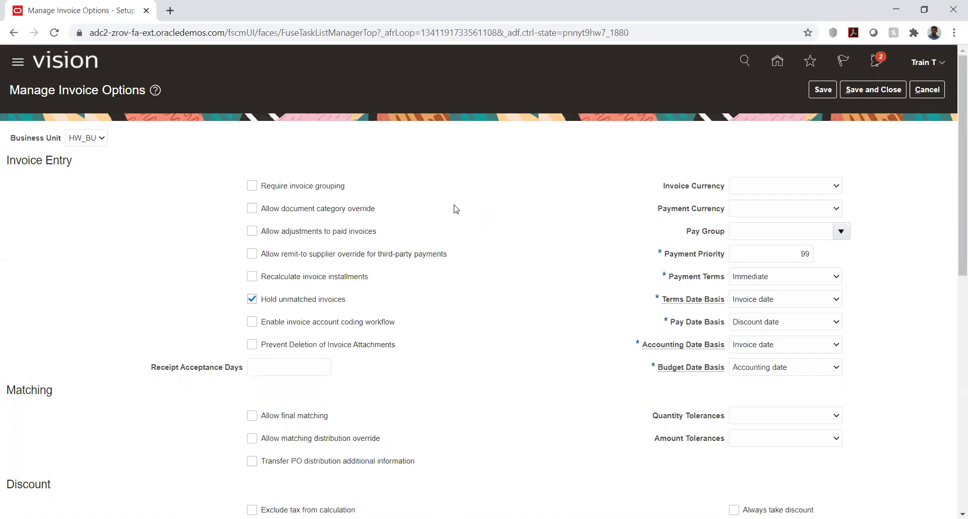
Set the Invoice Currency of the invoice options to USD - US Dollar.
{"action": "left_click", "coordinate": [791, 189]}
{"action": "left_click", "coordinate": [627, 229]}
{"action": "left_click_drag", "start_coordinate": [664, 189], "coordinate": [724, 190]}
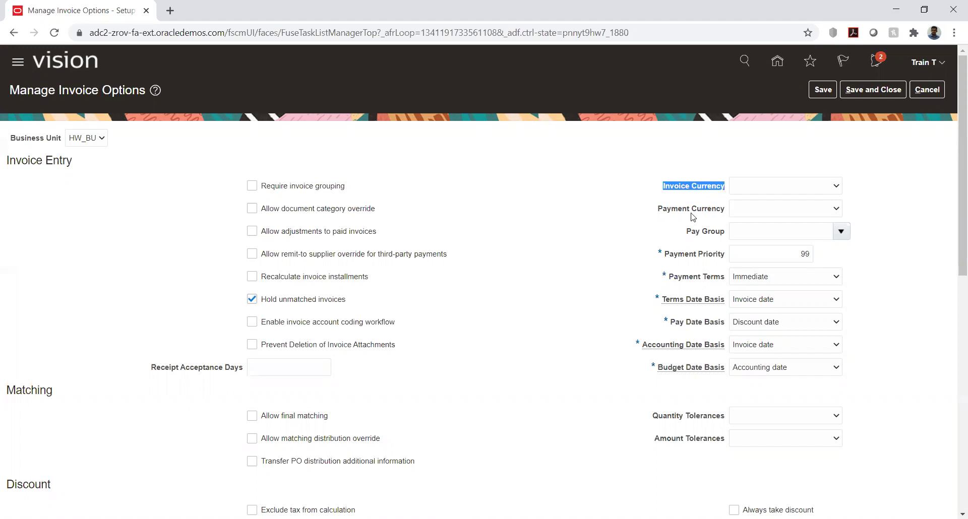
{"action": "left_click_drag", "start_coordinate": [659, 213], "coordinate": [724, 211]}
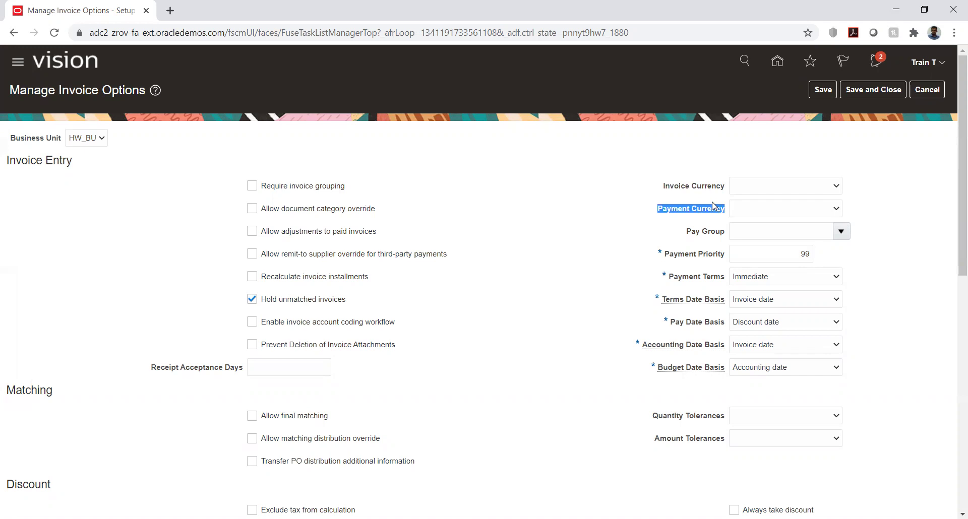
{"action": "left_click", "coordinate": [695, 200]}
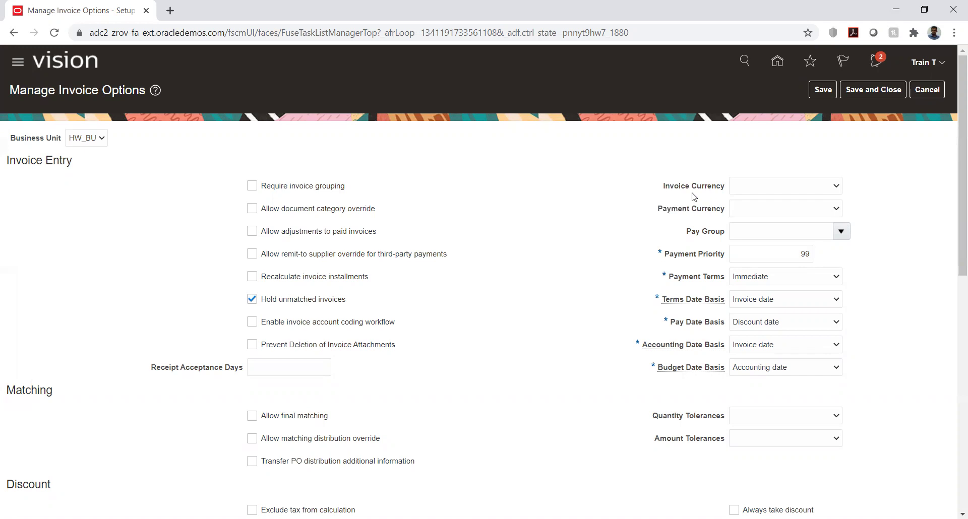
{"action": "left_click", "coordinate": [759, 186]}
{"action": "left_click", "coordinate": [756, 197]}
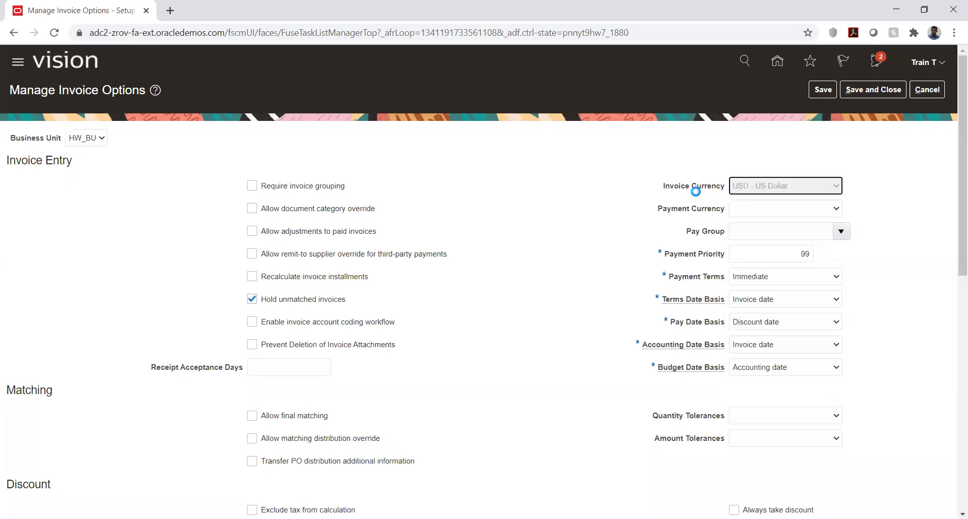
Set the Payment Currency under Invoice Entry to INR - Indian Rupee.
{"action": "left_click", "coordinate": [800, 210]}
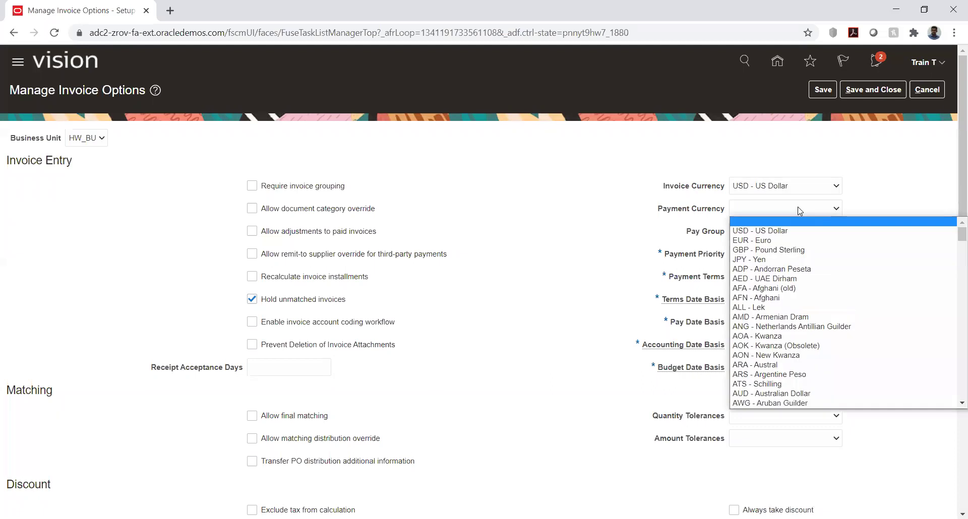
{"action": "left_click", "coordinate": [775, 241]}
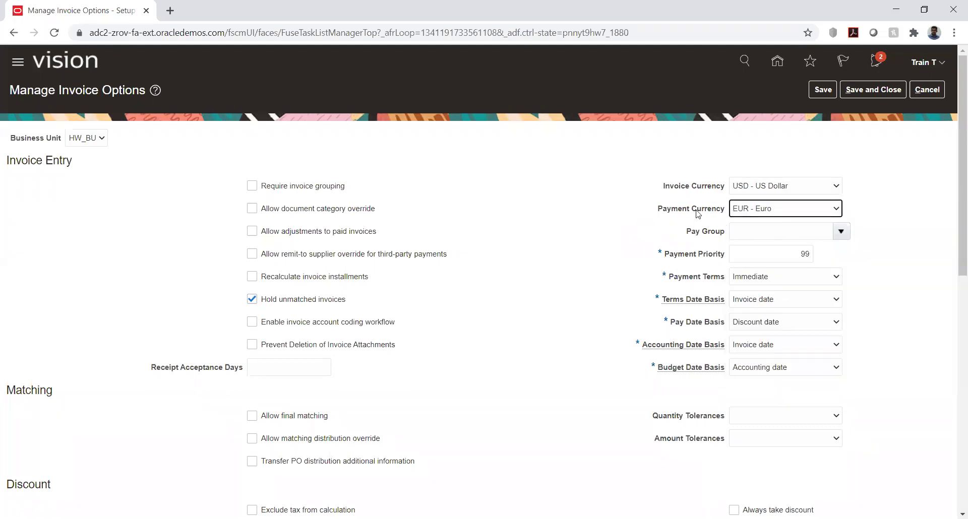
{"action": "left_click", "coordinate": [759, 208]}
{"action": "key", "text": "i"}
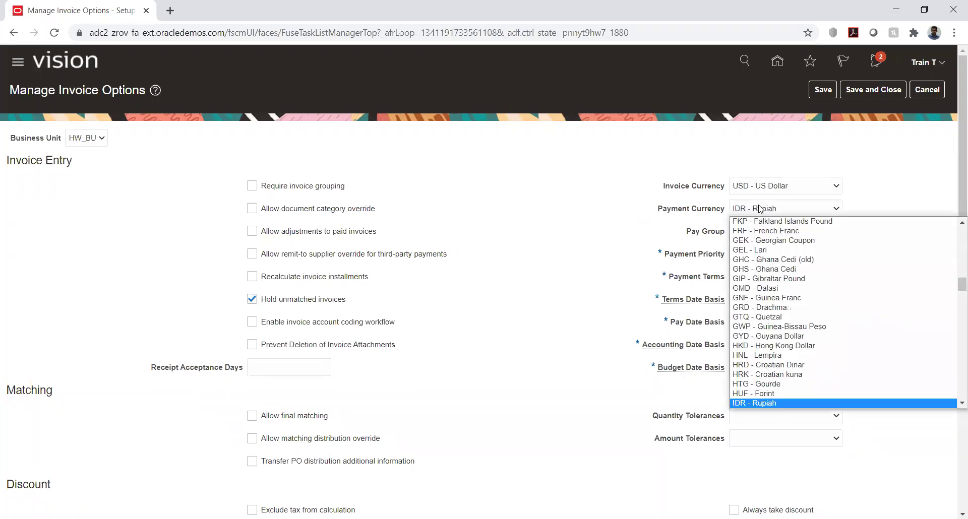
{"action": "key", "text": "Down"}
{"action": "key", "text": "Down"}
{"action": "key", "text": "Down"}
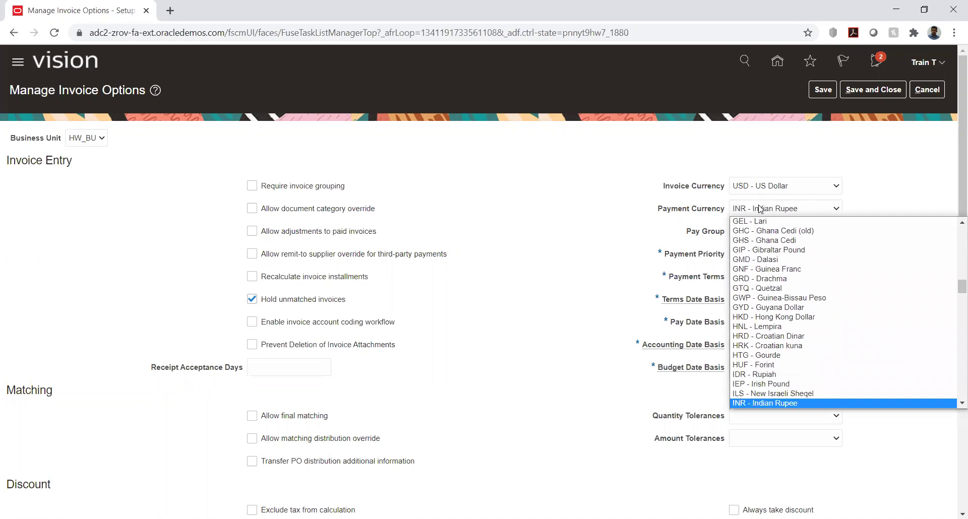
{"action": "key", "text": "Return"}
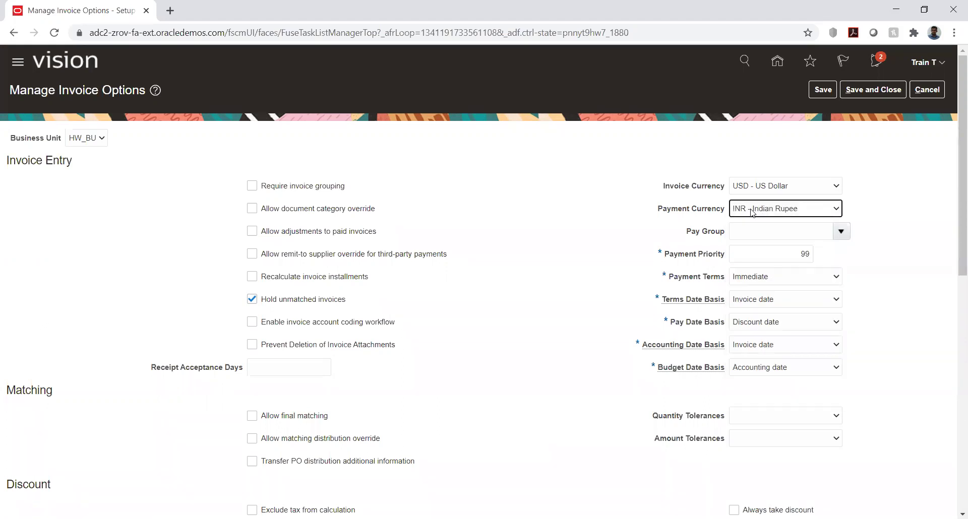
{"action": "left_click", "coordinate": [578, 232]}
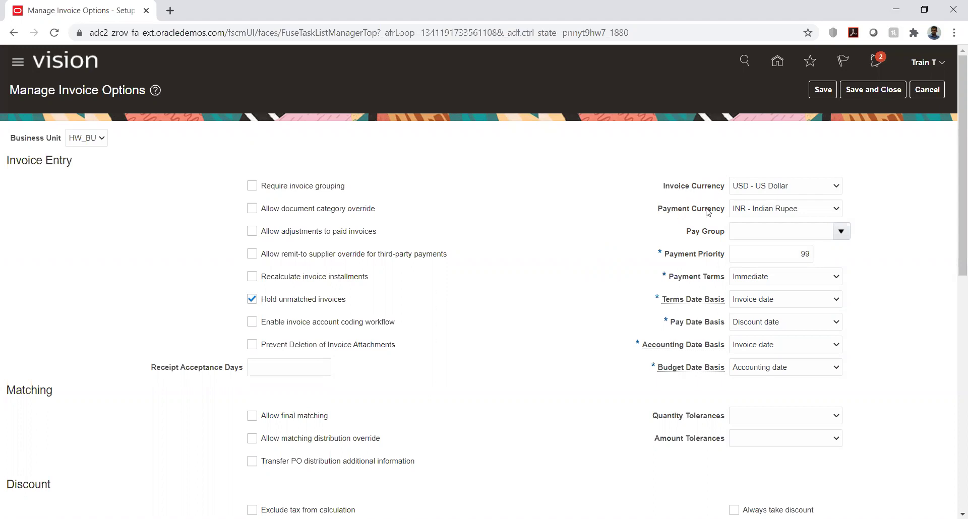
Set the Pay Group under Invoice Entry to Domestic.
{"action": "left_click", "coordinate": [840, 231]}
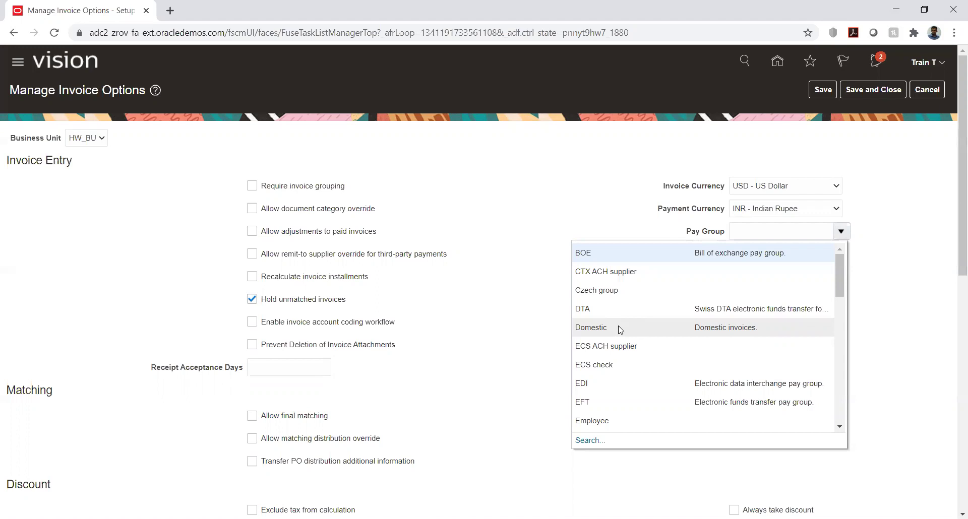
{"action": "key", "text": "Up"}
{"action": "key", "text": "Up"}
{"action": "key", "text": "Up"}
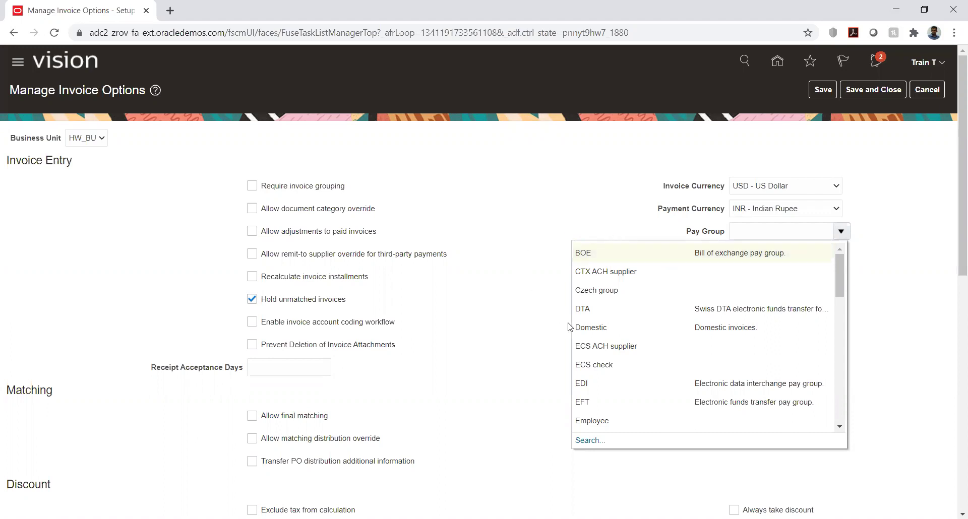
{"action": "left_click", "coordinate": [587, 328]}
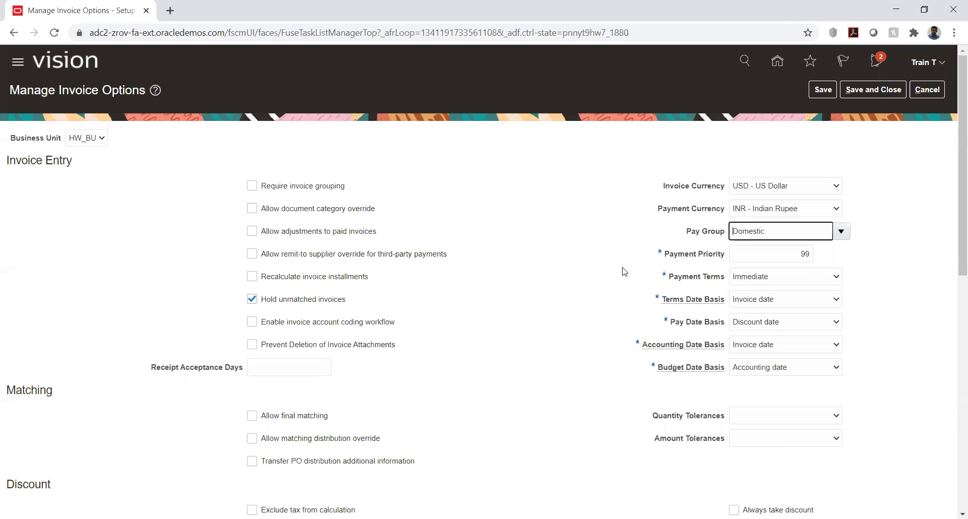
{"action": "left_click", "coordinate": [624, 272]}
Examine the Payment Priority setting under Invoice Entry.
{"action": "left_click_drag", "start_coordinate": [664, 253], "coordinate": [728, 255]}
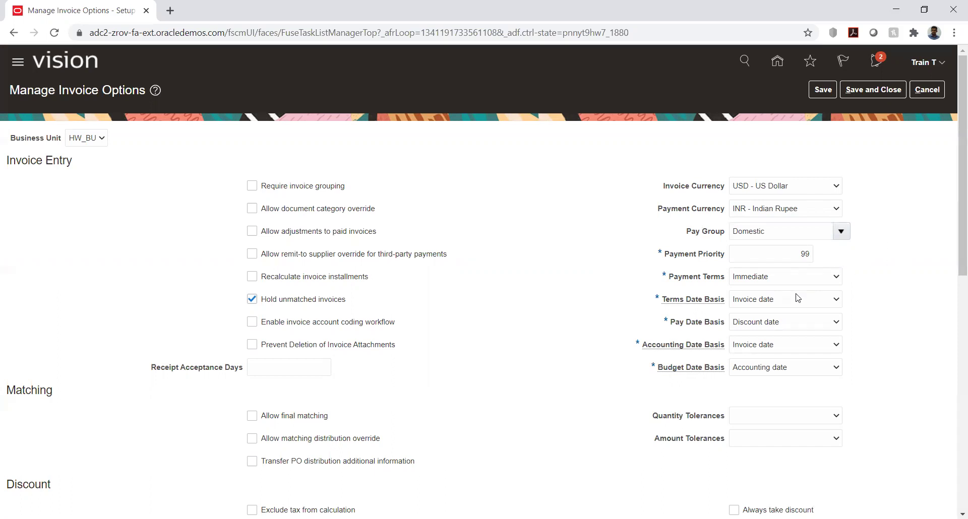
{"action": "left_click_drag", "start_coordinate": [670, 277], "coordinate": [693, 270]}
{"action": "left_click", "coordinate": [693, 271]}
{"action": "left_click_drag", "start_coordinate": [666, 255], "coordinate": [727, 257]}
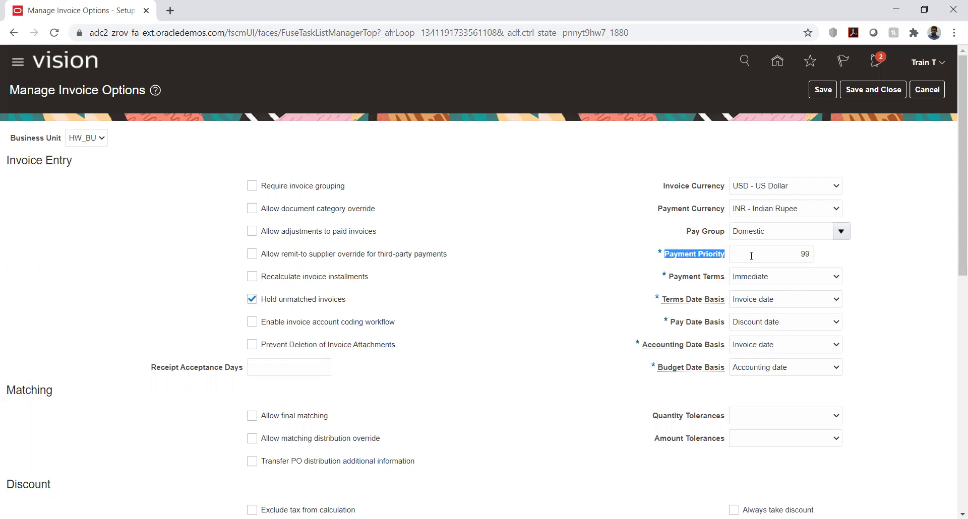
{"action": "left_click", "coordinate": [837, 256]}
{"action": "left_click_drag", "start_coordinate": [666, 257], "coordinate": [727, 258]}
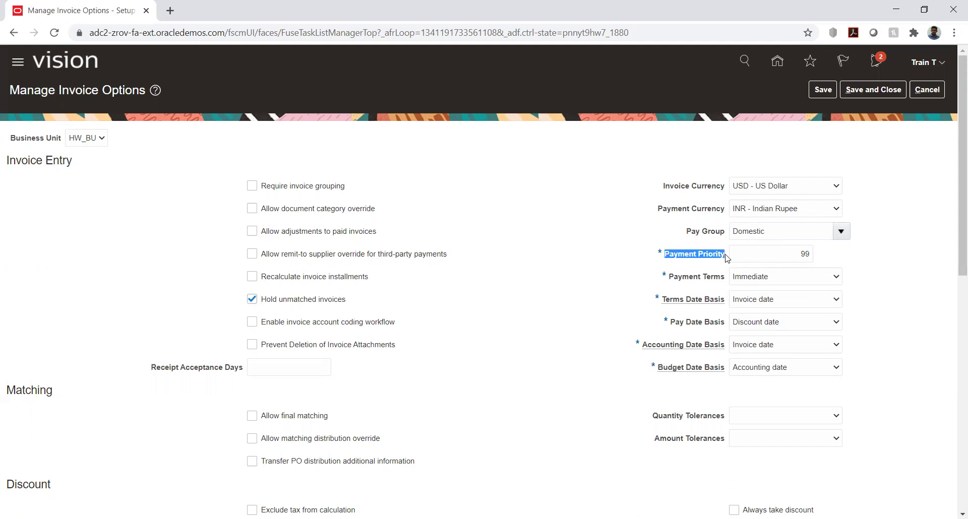
{"action": "left_click", "coordinate": [650, 278]}
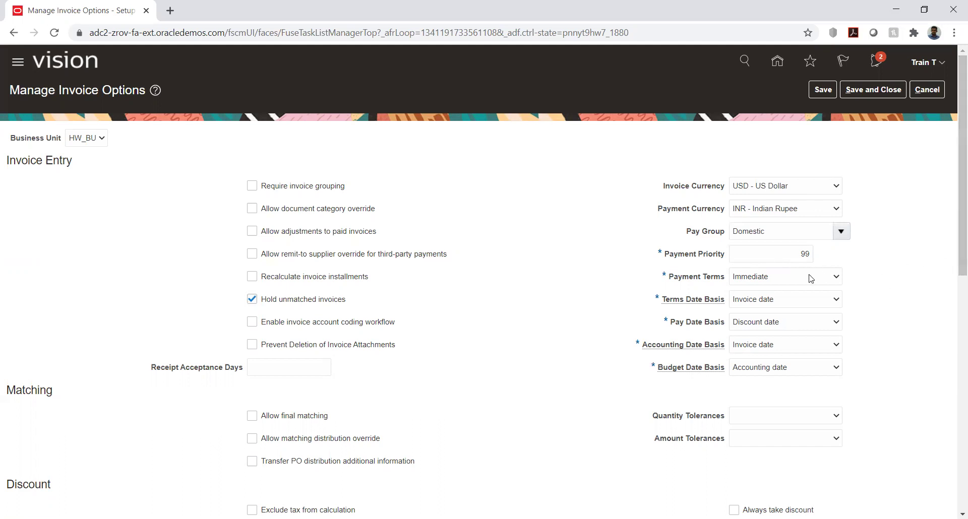
Check which choices are available for Payment Terms and for the Business Unit.
{"action": "left_click", "coordinate": [779, 284]}
{"action": "left_click", "coordinate": [883, 275]}
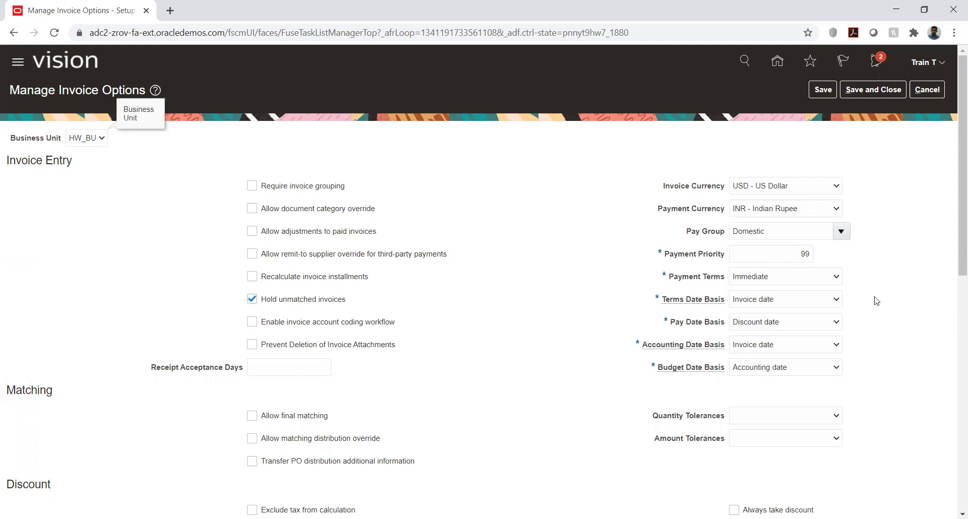
{"action": "left_click", "coordinate": [803, 277]}
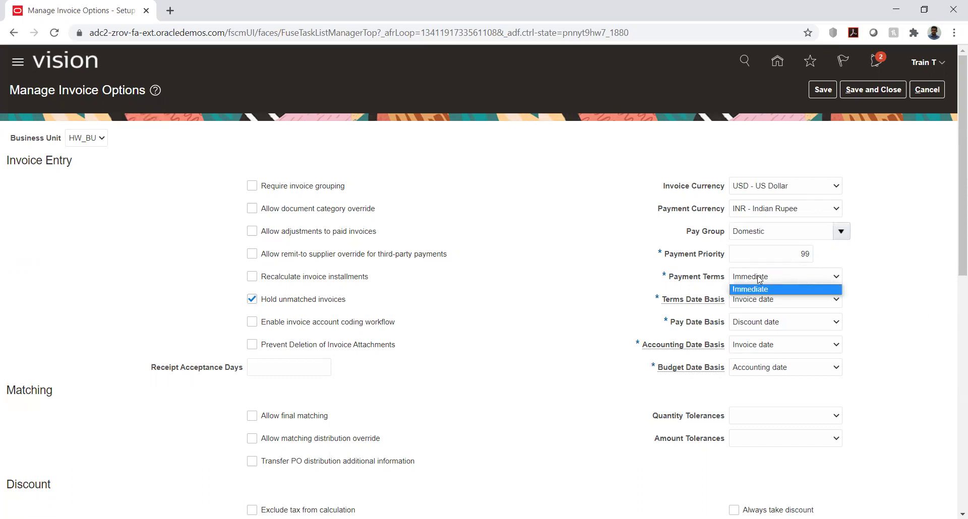
{"action": "left_click", "coordinate": [84, 141]}
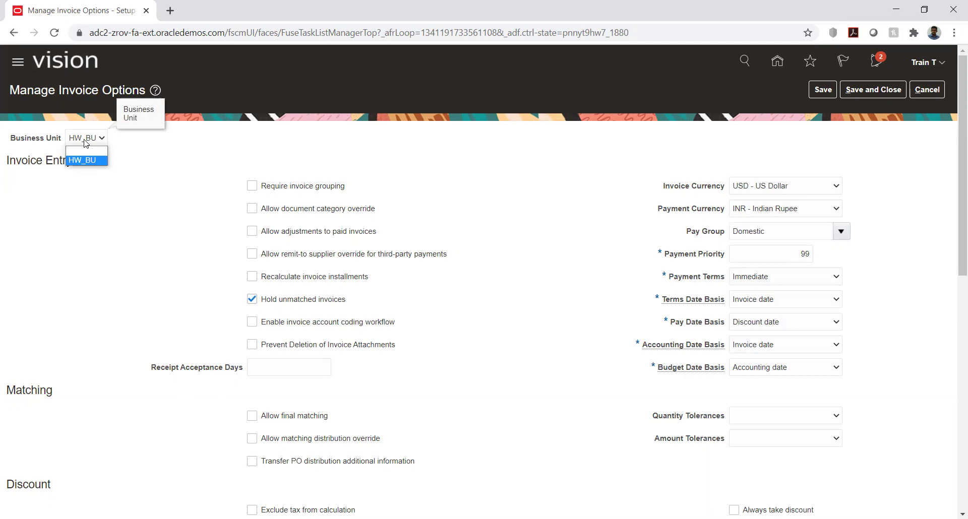
{"action": "left_click", "coordinate": [169, 154]}
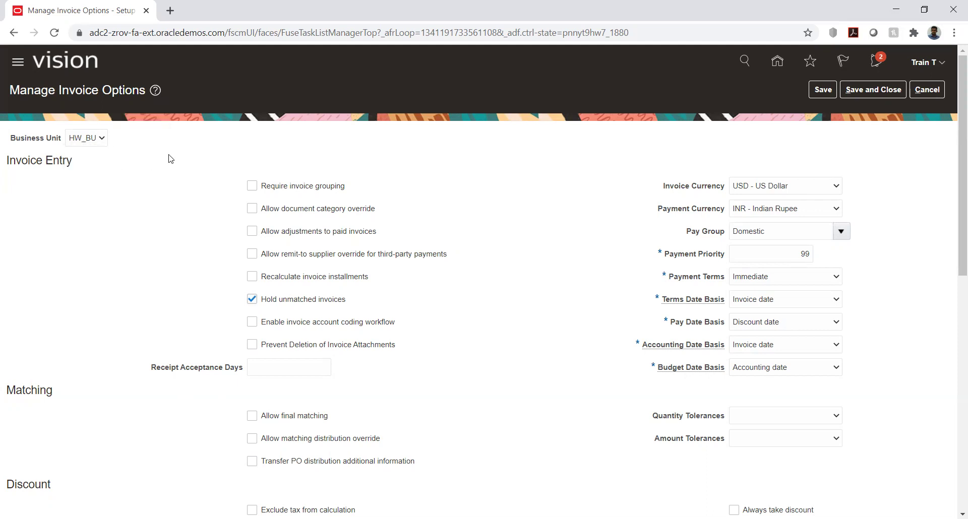
{"action": "left_click", "coordinate": [801, 277]}
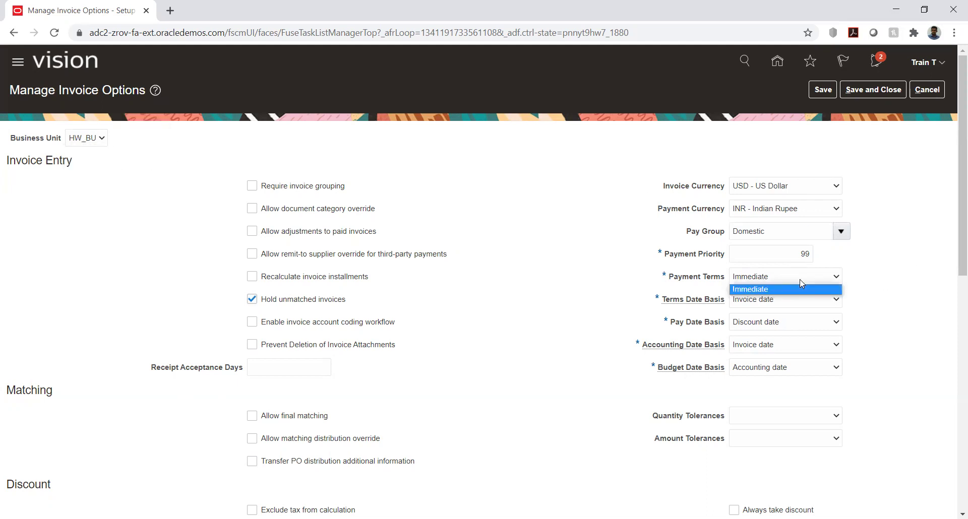
{"action": "left_click", "coordinate": [871, 281]}
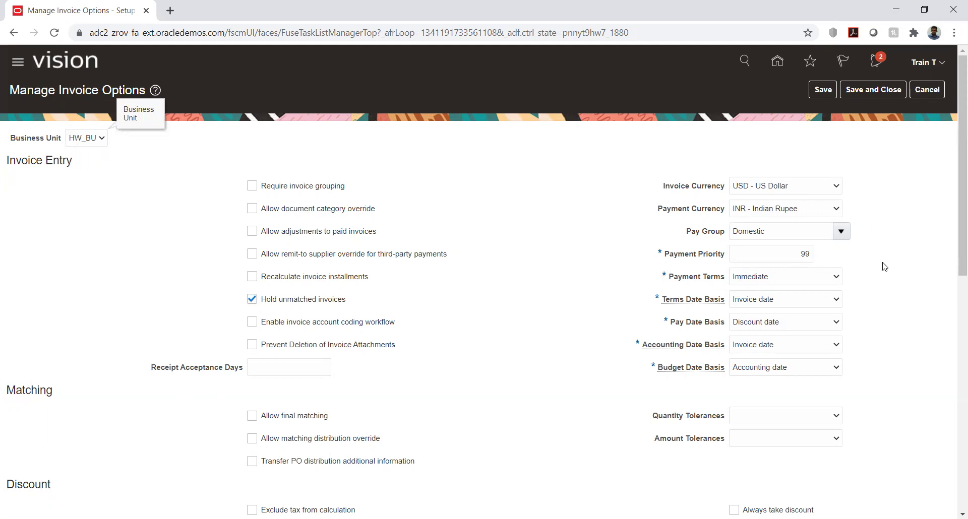
{"action": "left_click", "coordinate": [789, 281]}
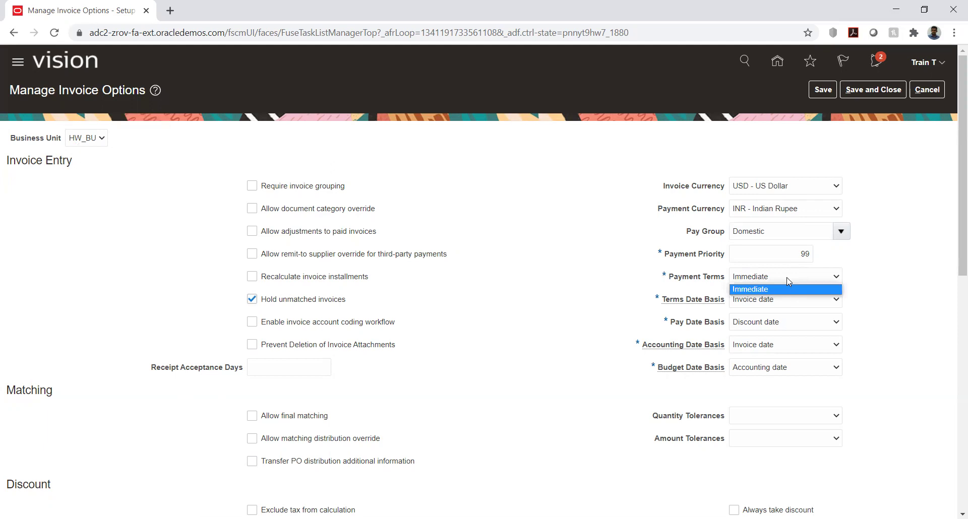
{"action": "left_click", "coordinate": [903, 274]}
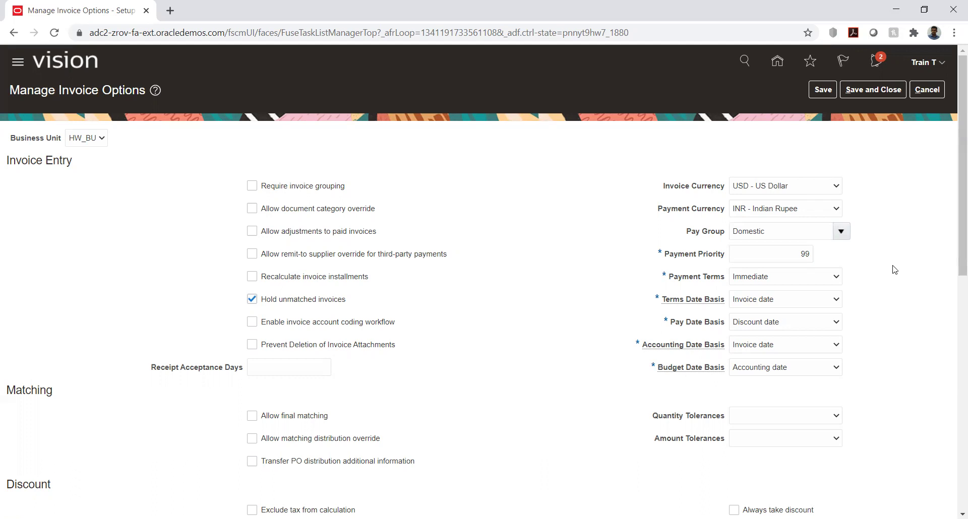
Review the Payment Terms options together with the Terms Date Basis field under Invoice Entry.
{"action": "scroll", "coordinate": [904, 308], "scroll_direction": "down", "scroll_amount": 3}
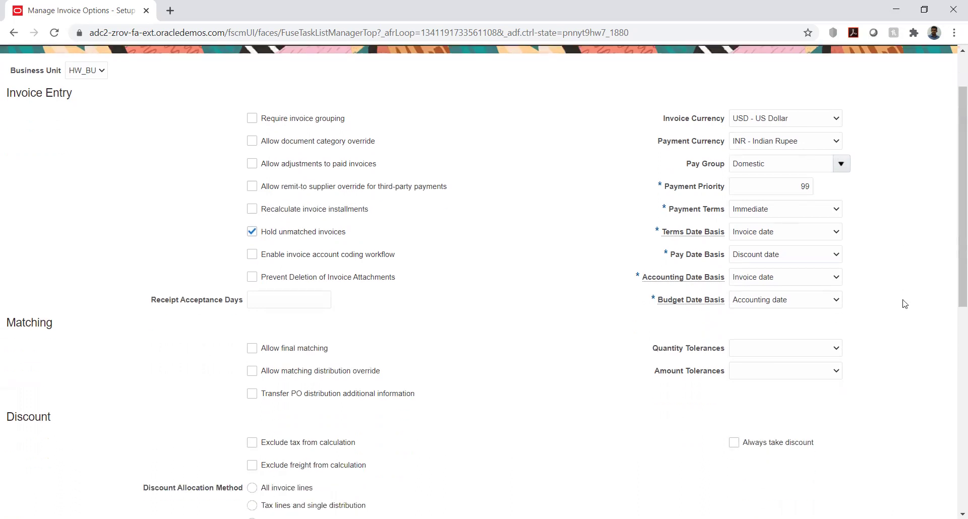
{"action": "left_click_drag", "start_coordinate": [669, 151], "coordinate": [725, 152]}
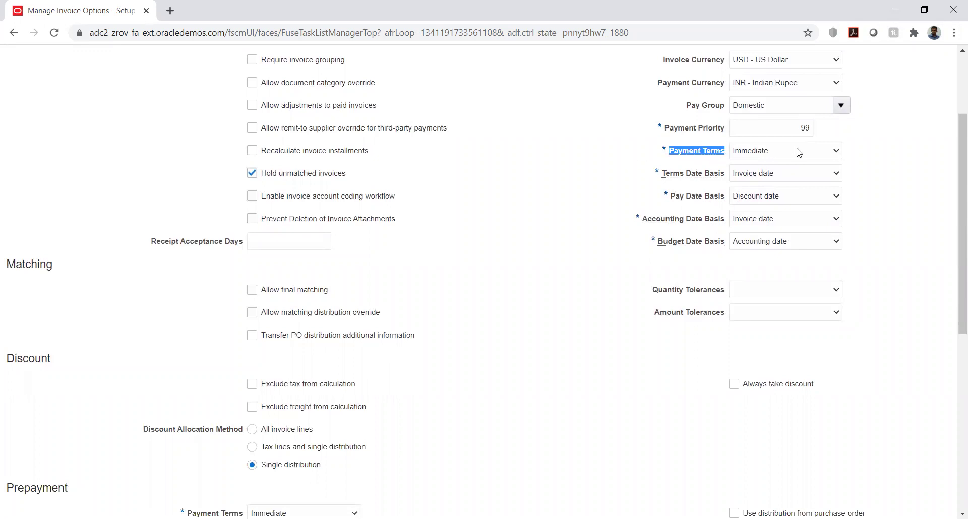
{"action": "left_click", "coordinate": [811, 150]}
{"action": "left_click", "coordinate": [869, 152]}
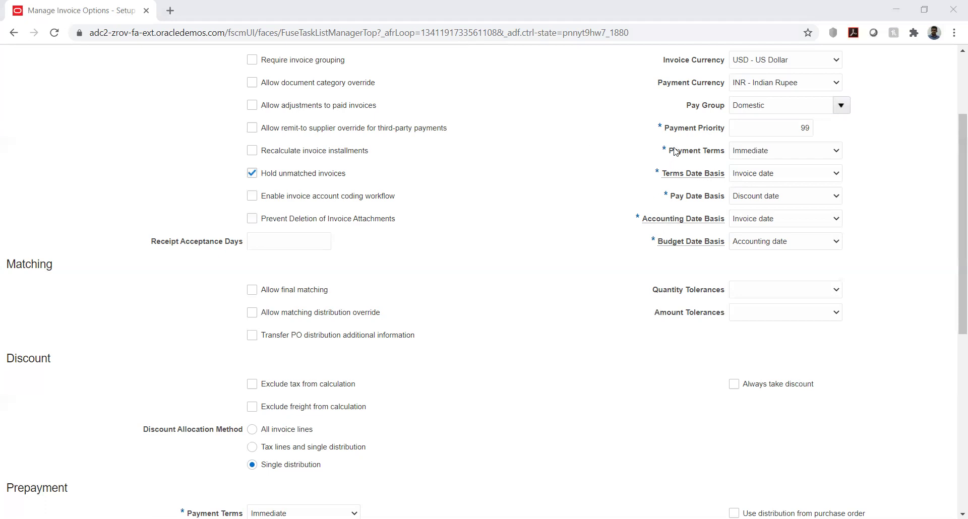
{"action": "left_click_drag", "start_coordinate": [669, 154], "coordinate": [724, 157]}
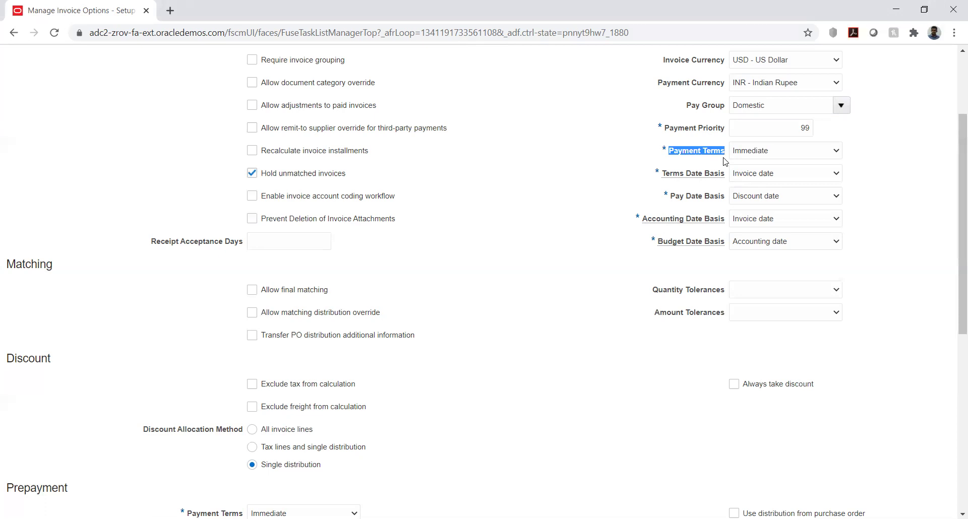
{"action": "left_click_drag", "start_coordinate": [668, 176], "coordinate": [725, 174]}
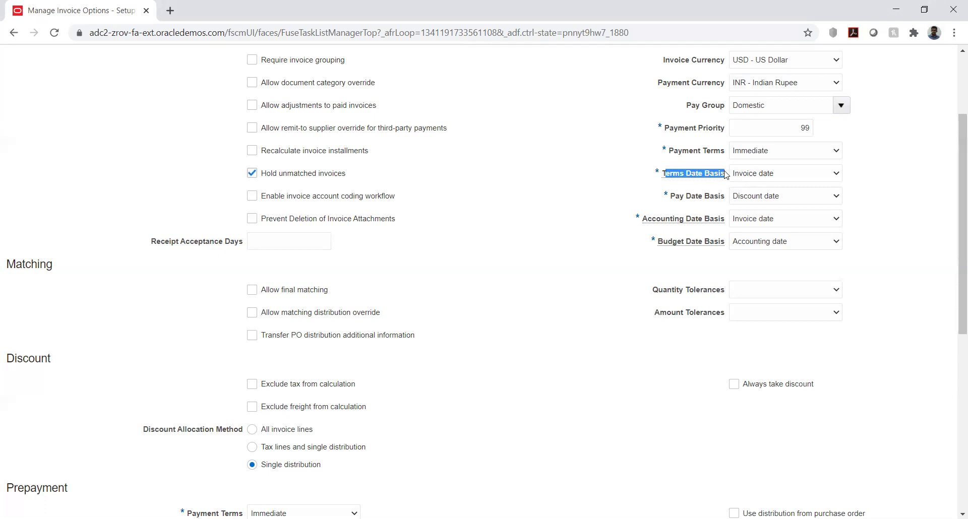
{"action": "left_click", "coordinate": [774, 154]}
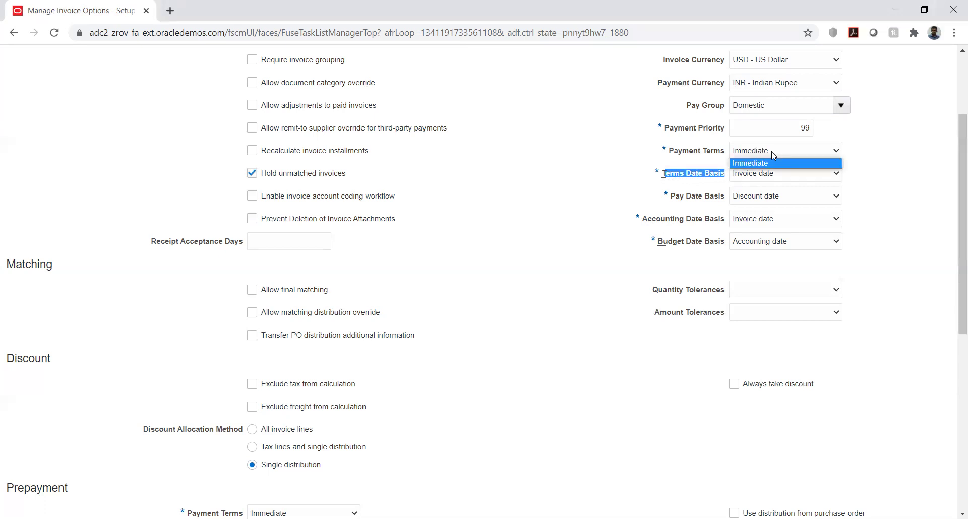
{"action": "left_click", "coordinate": [774, 154]}
{"action": "left_click", "coordinate": [773, 154]}
{"action": "left_click", "coordinate": [777, 159]}
{"action": "left_click", "coordinate": [867, 175]}
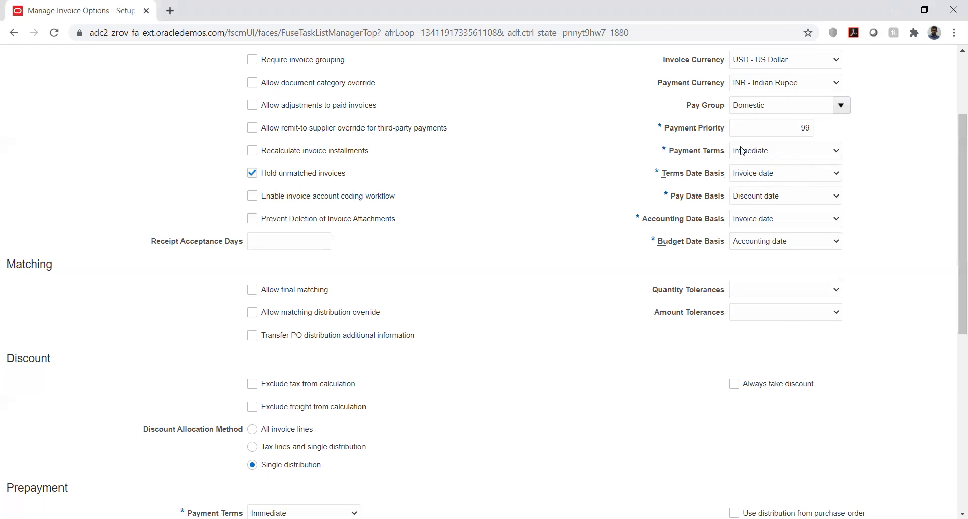
Review the Terms Date Basis options and choose Invoice date.
{"action": "left_click", "coordinate": [791, 177]}
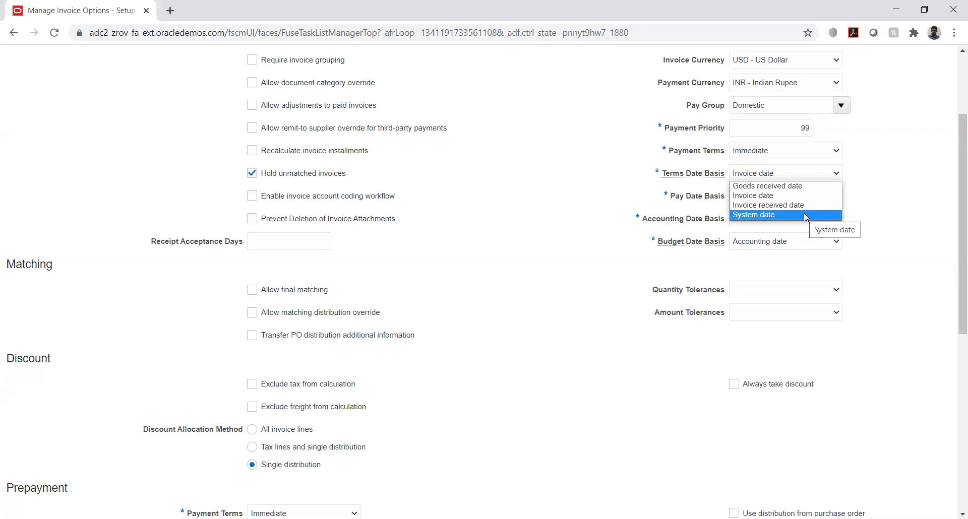
{"action": "left_click", "coordinate": [759, 201]}
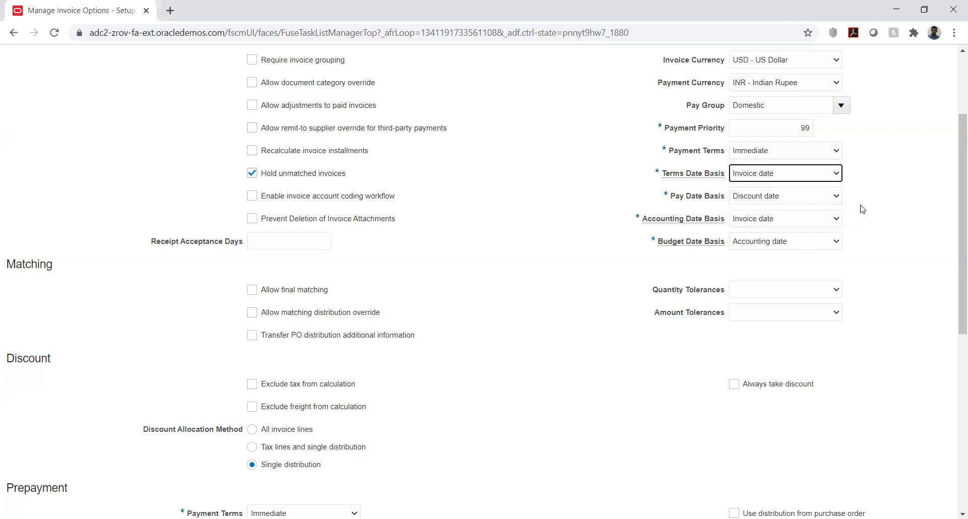
Check which choices are offered for Pay Date Basis and Payment Terms under Invoice Entry.
{"action": "left_click", "coordinate": [794, 201]}
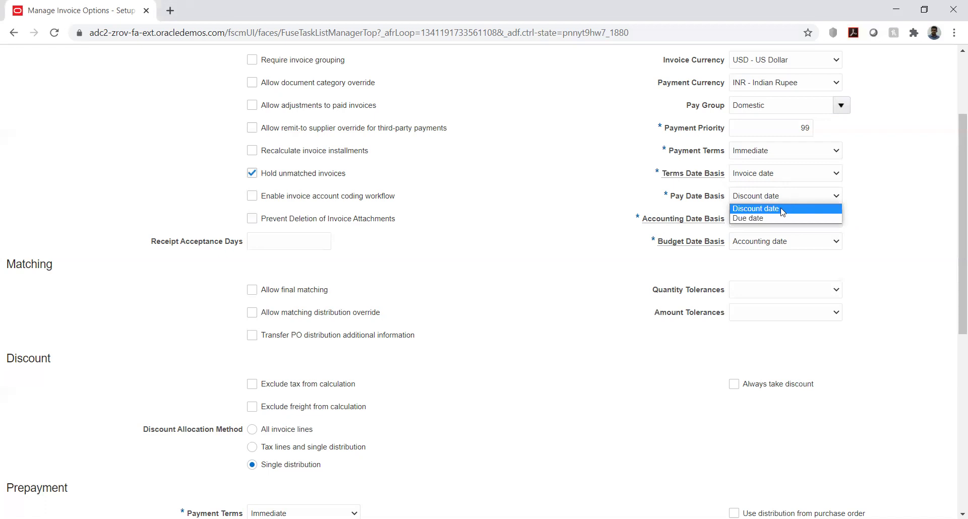
{"action": "left_click", "coordinate": [876, 183]}
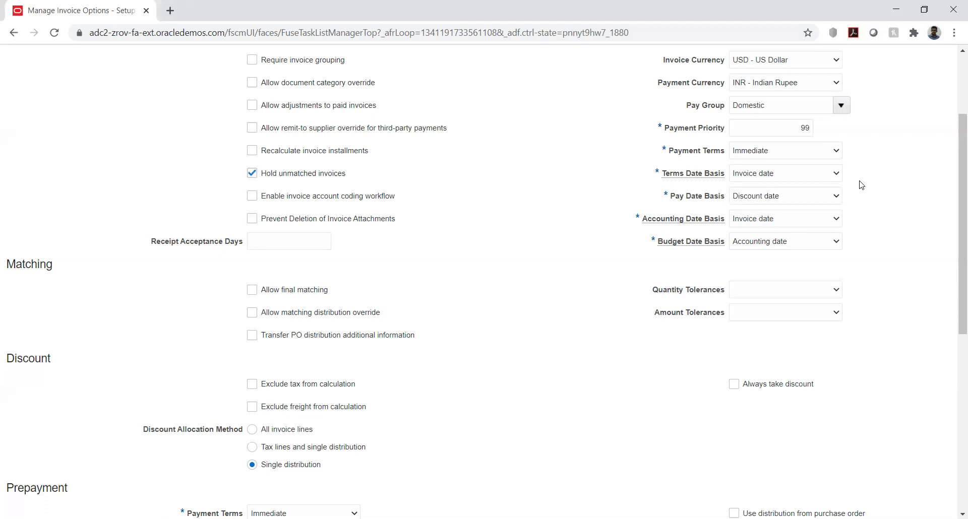
{"action": "left_click", "coordinate": [784, 156]}
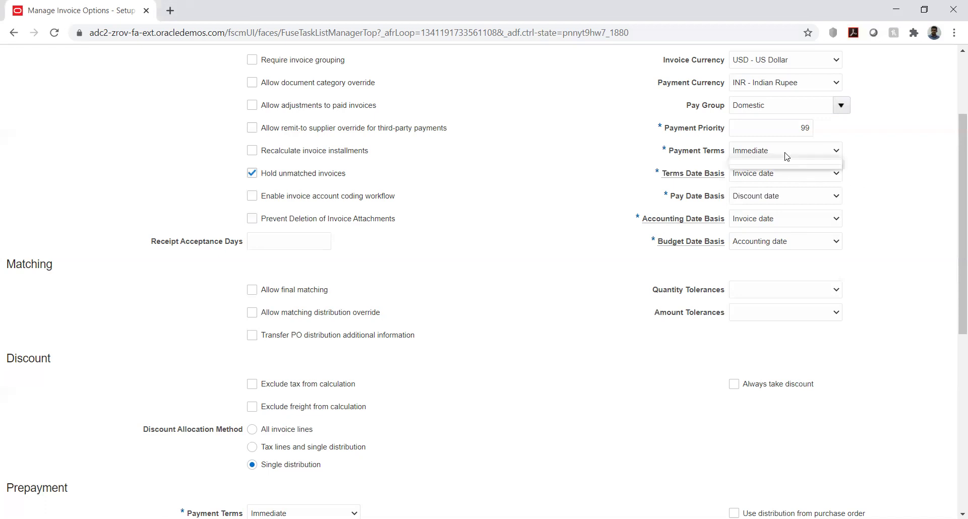
{"action": "left_click", "coordinate": [862, 157]}
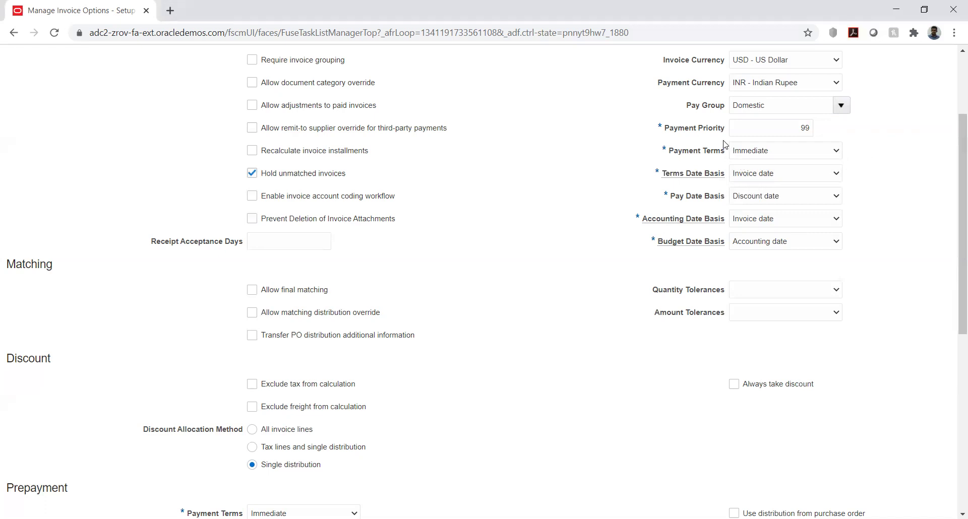
Examine the available Terms Date Basis choices alongside the Payment Terms field.
{"action": "left_click", "coordinate": [766, 175]}
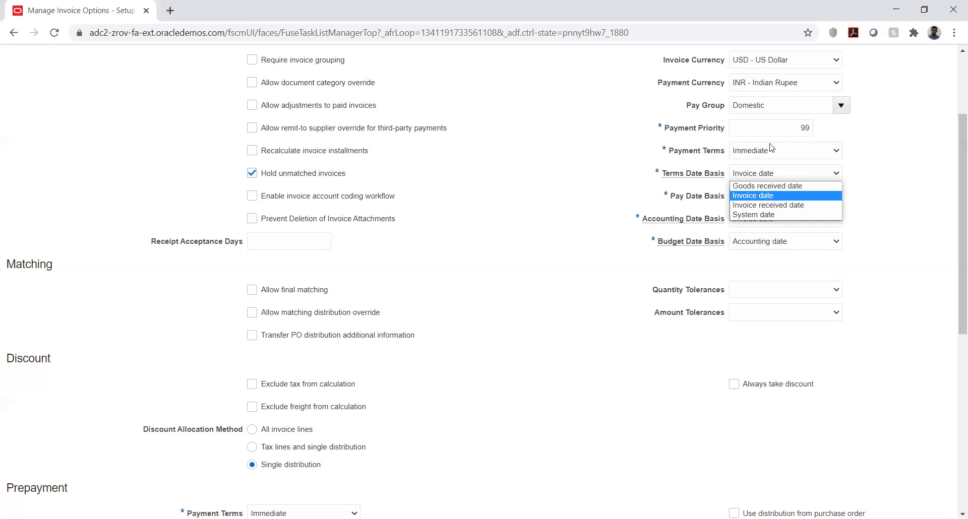
{"action": "left_click", "coordinate": [853, 147]}
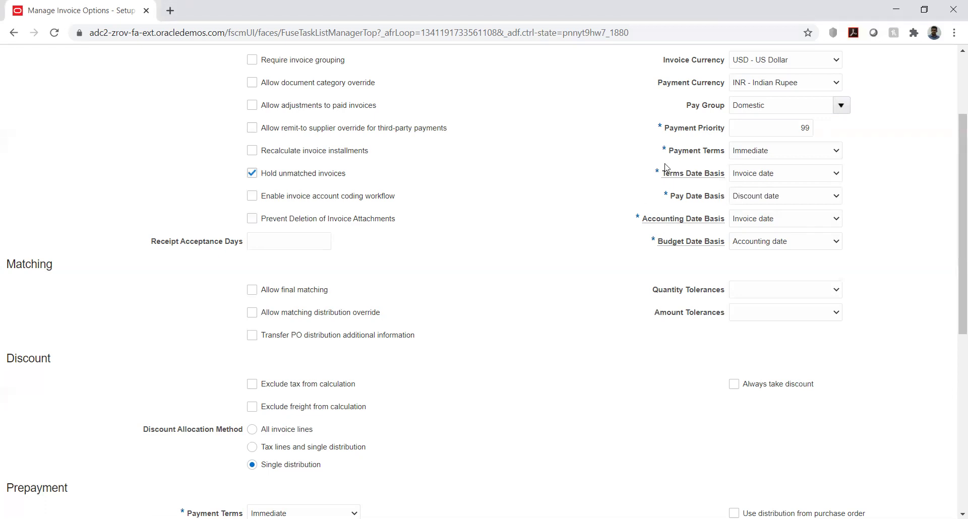
{"action": "left_click", "coordinate": [752, 174]}
{"action": "left_click", "coordinate": [636, 162]}
{"action": "left_click", "coordinate": [817, 160]}
{"action": "left_click", "coordinate": [876, 154]}
{"action": "left_click", "coordinate": [812, 176]}
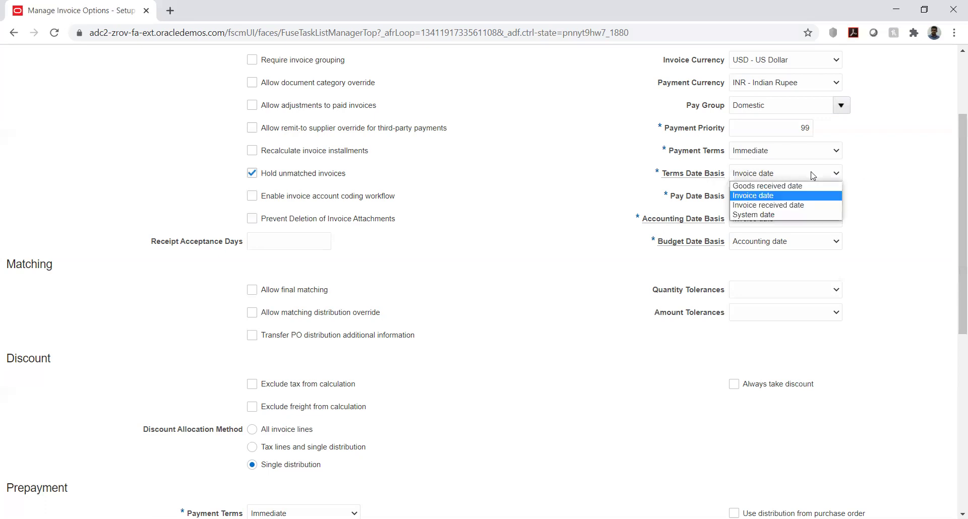
{"action": "left_click", "coordinate": [891, 172]}
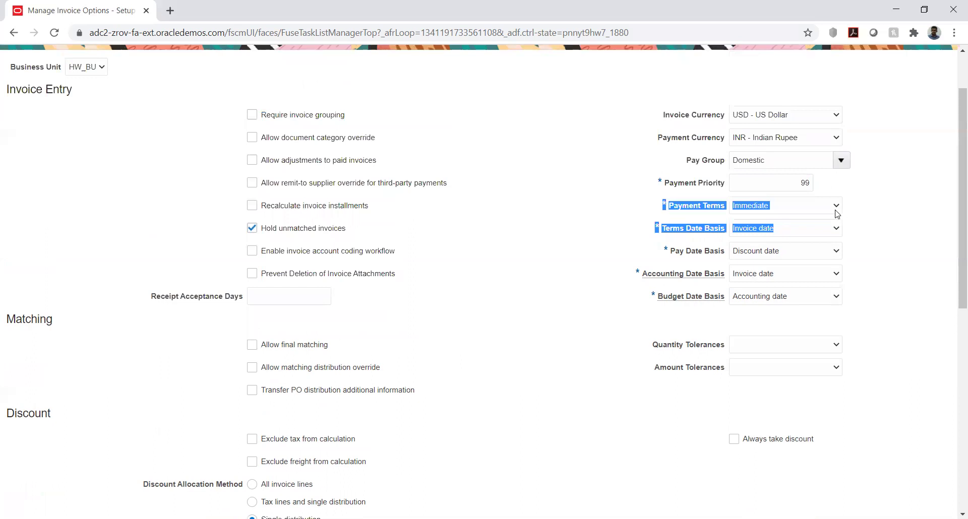
Review the Payment Terms field again and compare the Terms Date Basis choices, including System date and Invoice received date.
{"action": "left_click", "coordinate": [815, 207]}
{"action": "left_click", "coordinate": [833, 204]}
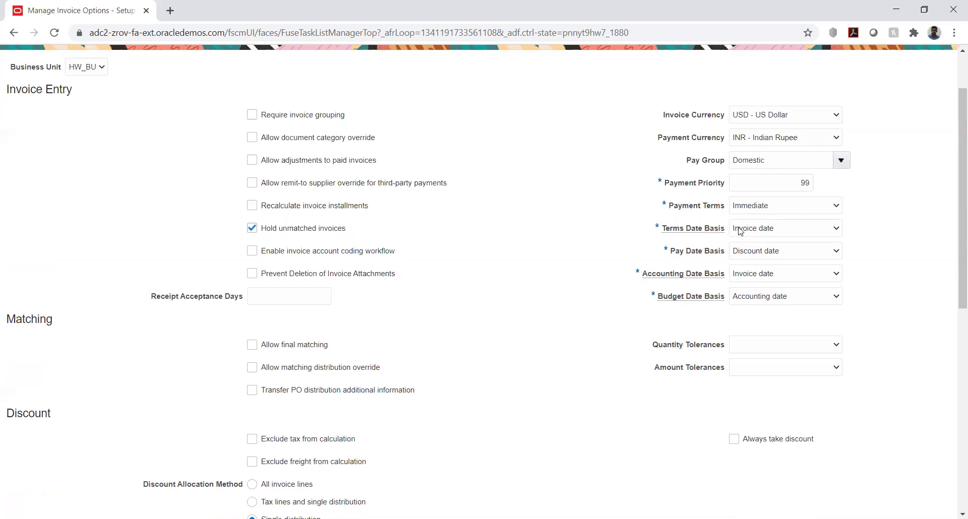
{"action": "left_click", "coordinate": [805, 234]}
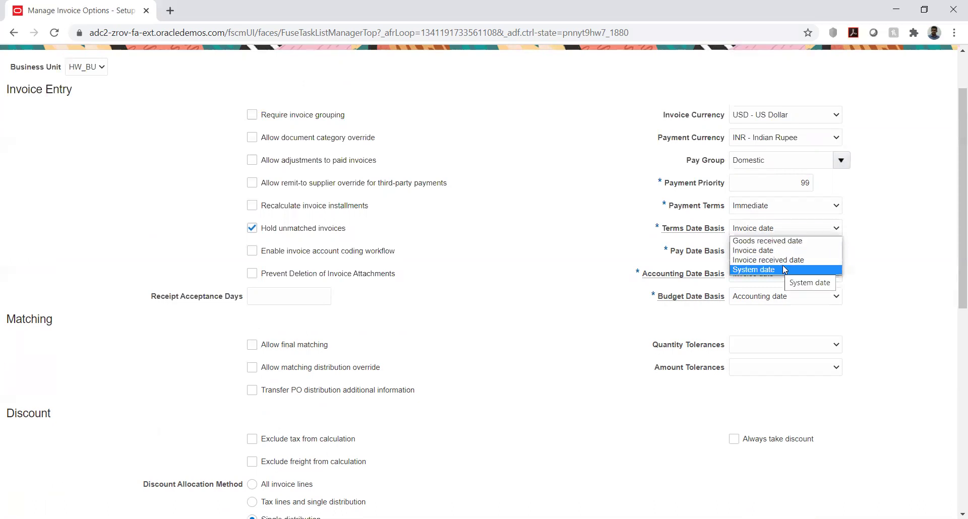
{"action": "left_click", "coordinate": [885, 252]}
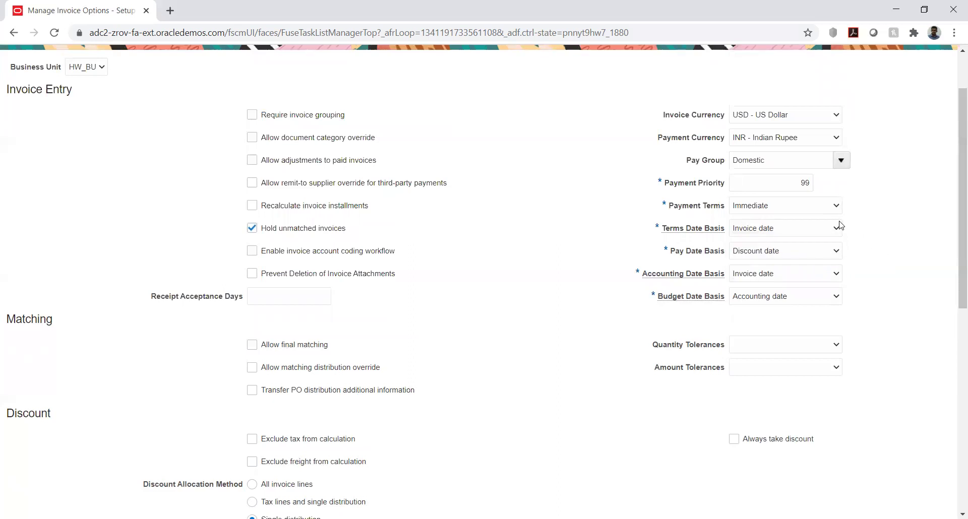
{"action": "left_click", "coordinate": [809, 230]}
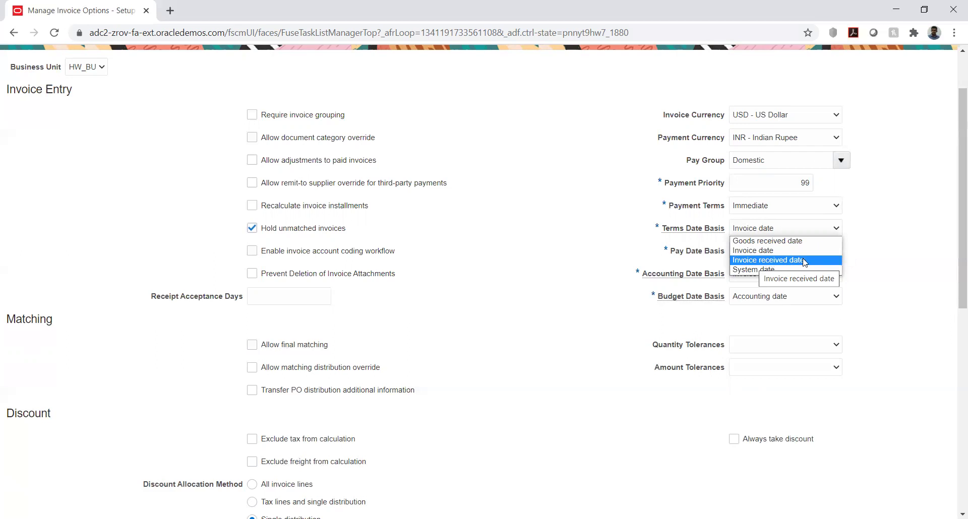
{"action": "left_click", "coordinate": [868, 263]}
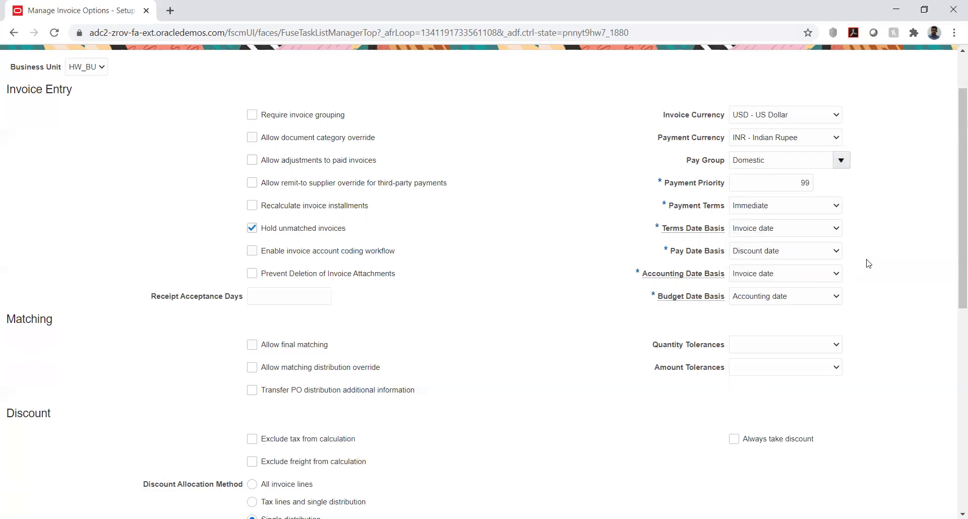
{"action": "left_click", "coordinate": [822, 235]}
{"action": "left_click", "coordinate": [890, 237]}
Highlight the Payment Terms label under Invoice Entry to examine that setting.
{"action": "left_click_drag", "start_coordinate": [670, 208], "coordinate": [729, 208]}
{"action": "left_click", "coordinate": [548, 180]}
{"action": "left_click_drag", "start_coordinate": [670, 206], "coordinate": [726, 206]}
{"action": "left_click", "coordinate": [636, 222]}
{"action": "left_click_drag", "start_coordinate": [671, 207], "coordinate": [729, 206]}
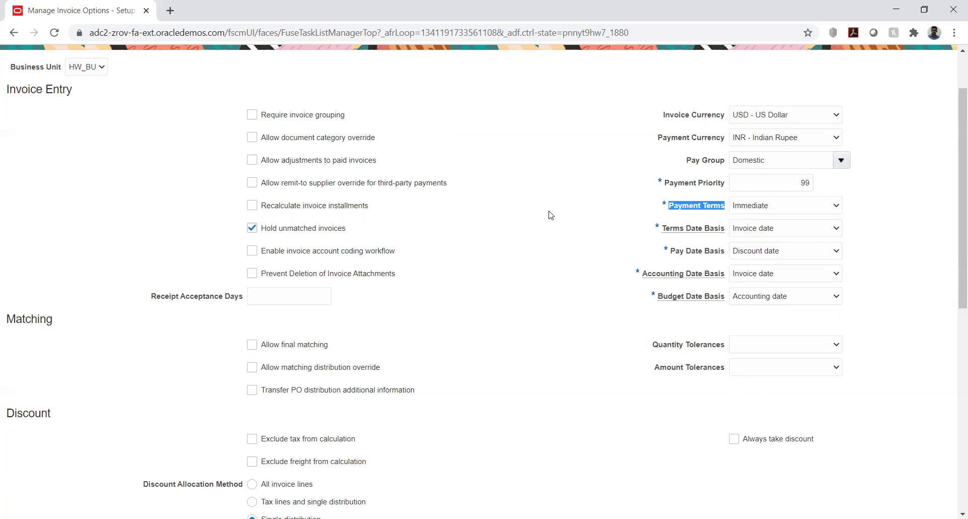
{"action": "left_click", "coordinate": [696, 218]}
{"action": "left_click_drag", "start_coordinate": [669, 207], "coordinate": [728, 207]}
{"action": "left_click", "coordinate": [589, 220]}
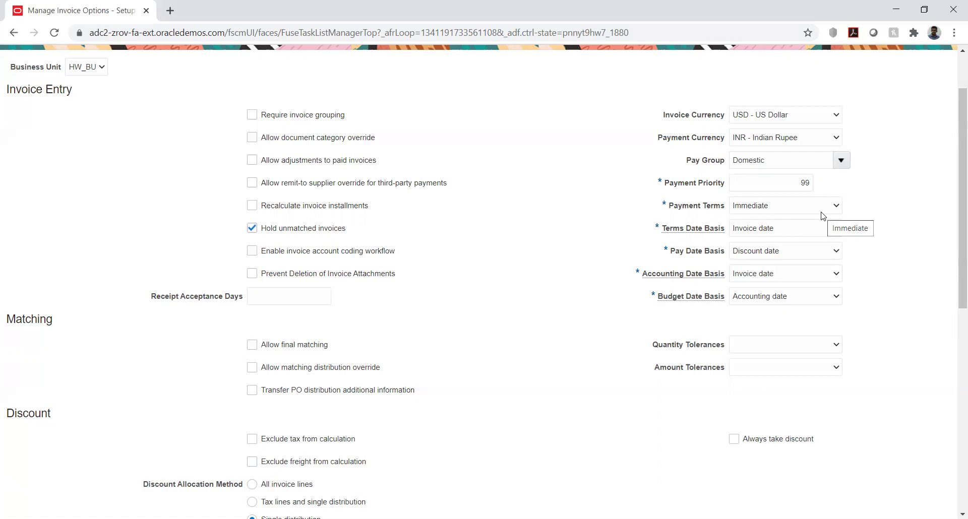
Set the Pay Date Basis under Invoice Entry to Due date.
{"action": "left_click", "coordinate": [762, 254]}
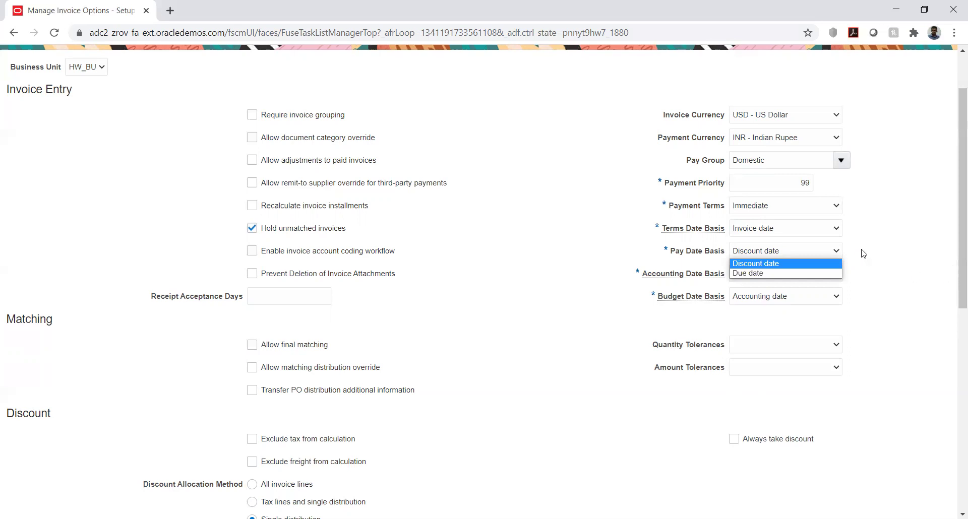
{"action": "left_click", "coordinate": [762, 273]}
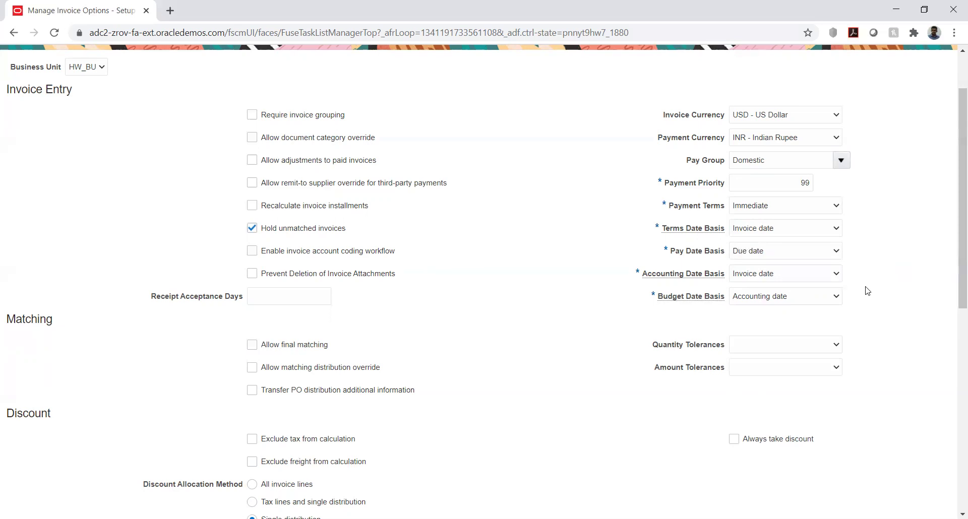
{"action": "left_click", "coordinate": [804, 259]}
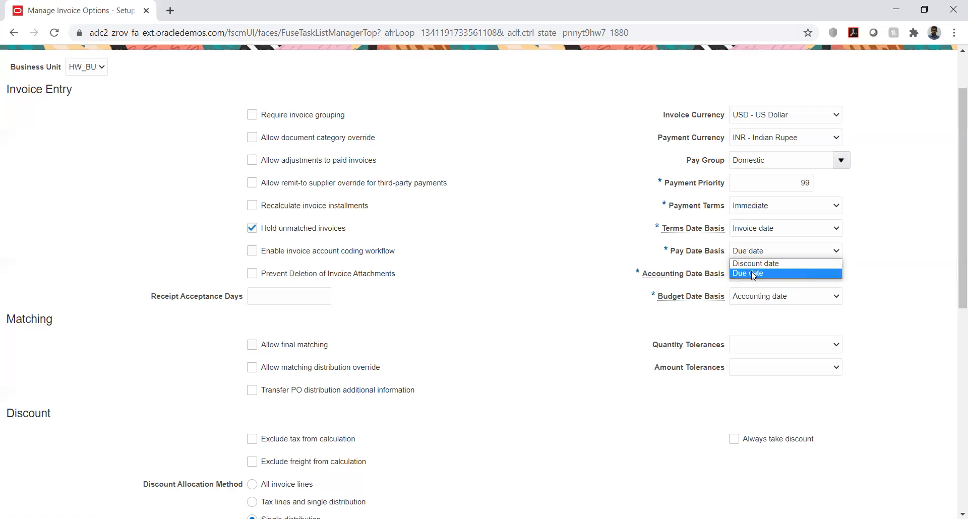
{"action": "left_click", "coordinate": [799, 273]}
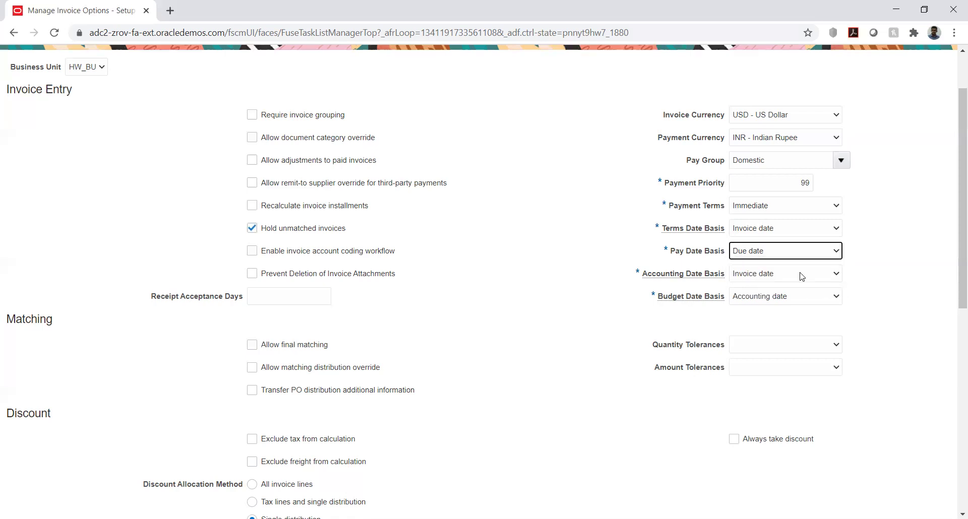
{"action": "left_click", "coordinate": [882, 261]}
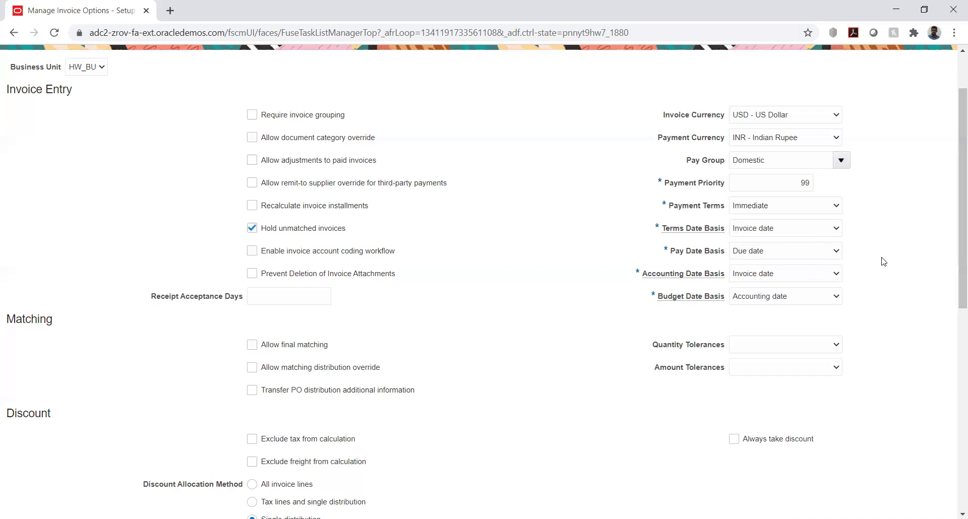
Set the Accounting Date Basis under Invoice Entry to System date.
{"action": "scroll", "coordinate": [866, 253], "scroll_direction": "down", "scroll_amount": 3}
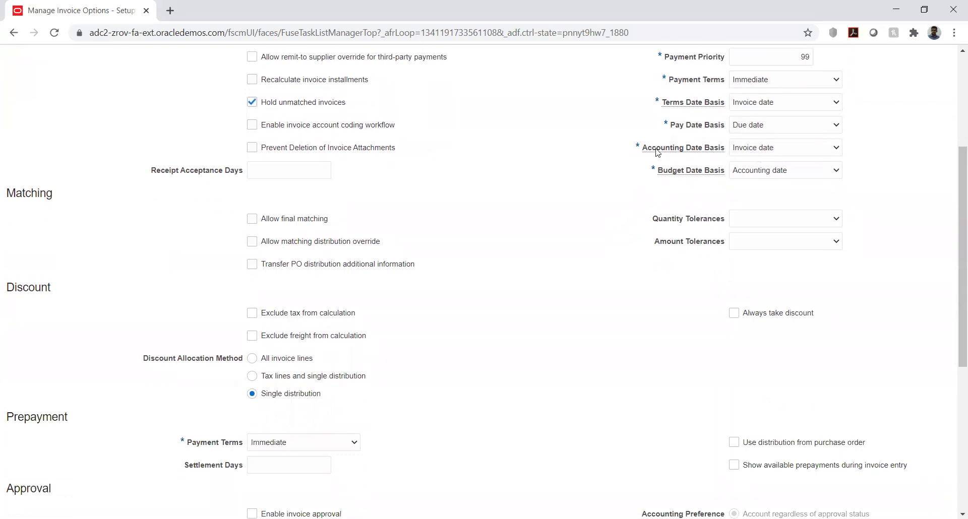
{"action": "left_click", "coordinate": [791, 153]}
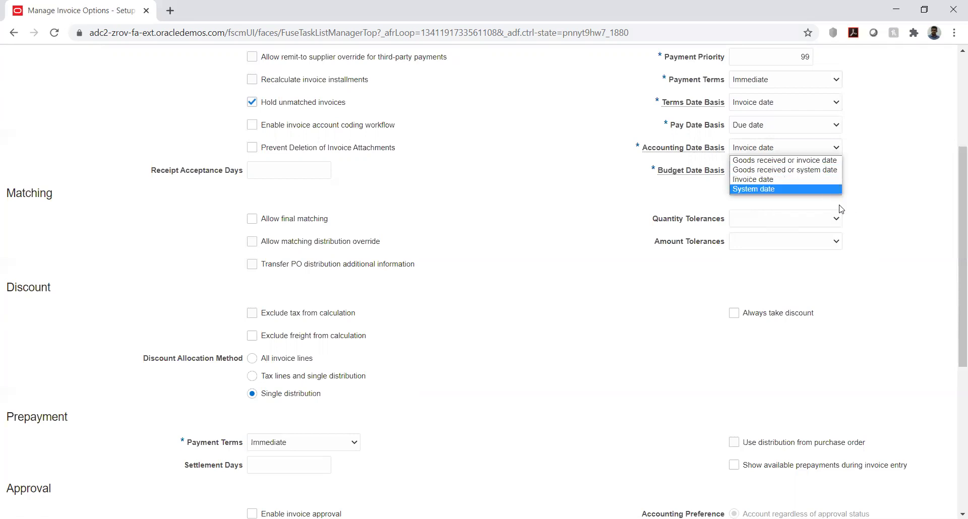
{"action": "left_click", "coordinate": [815, 190]}
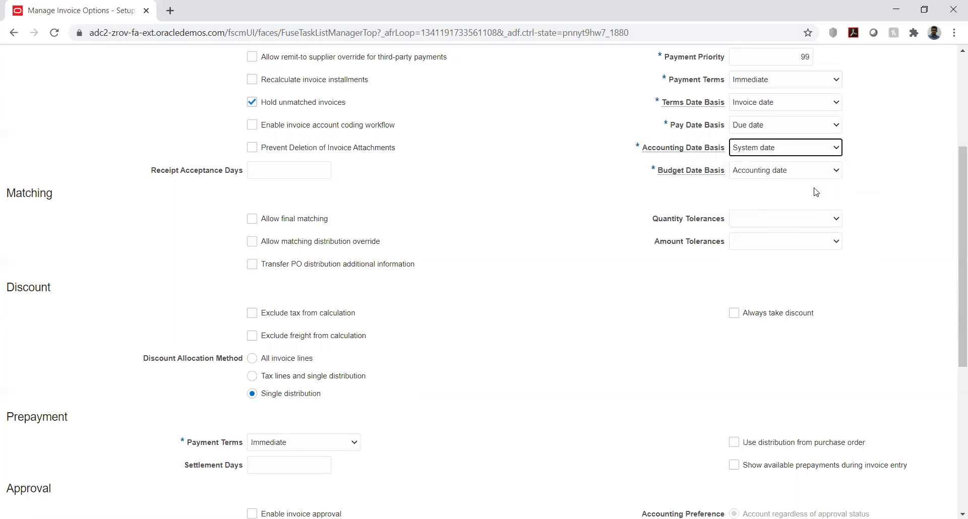
{"action": "left_click", "coordinate": [895, 187]}
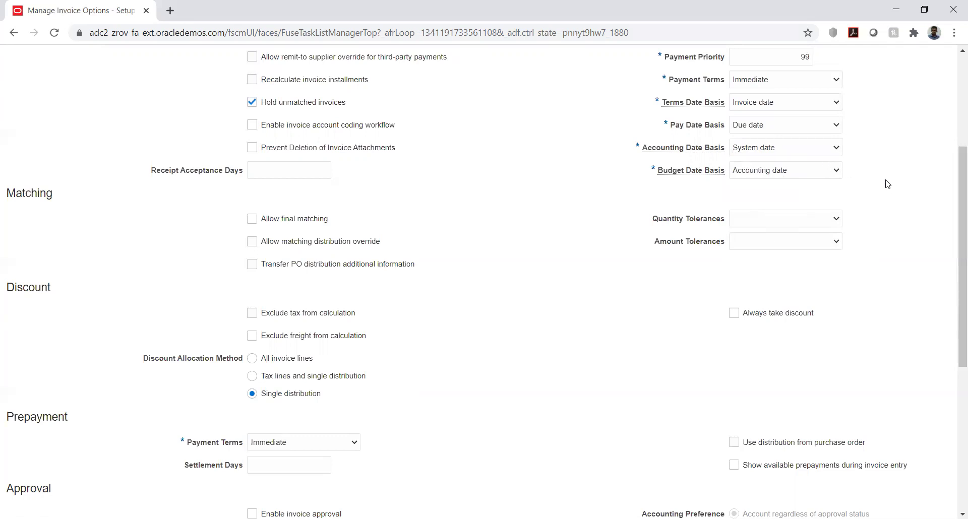
Set the Budget Date Basis under Invoice Entry to System date.
{"action": "left_click", "coordinate": [816, 175]}
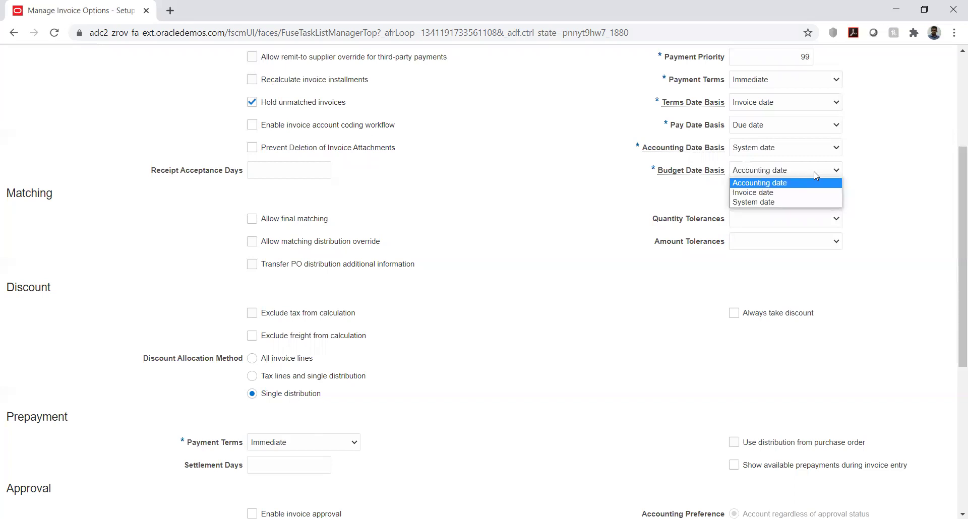
{"action": "left_click", "coordinate": [786, 202]}
{"action": "left_click", "coordinate": [782, 175]}
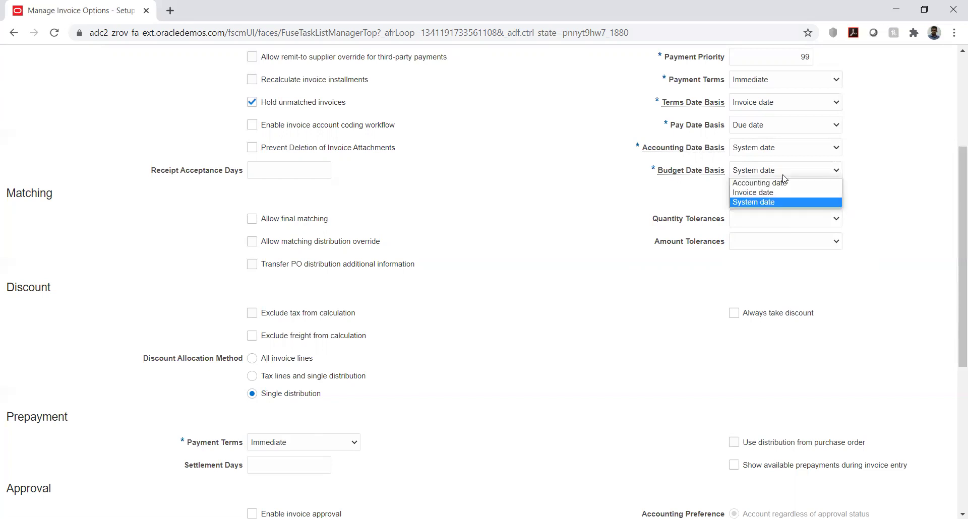
{"action": "left_click", "coordinate": [902, 186]}
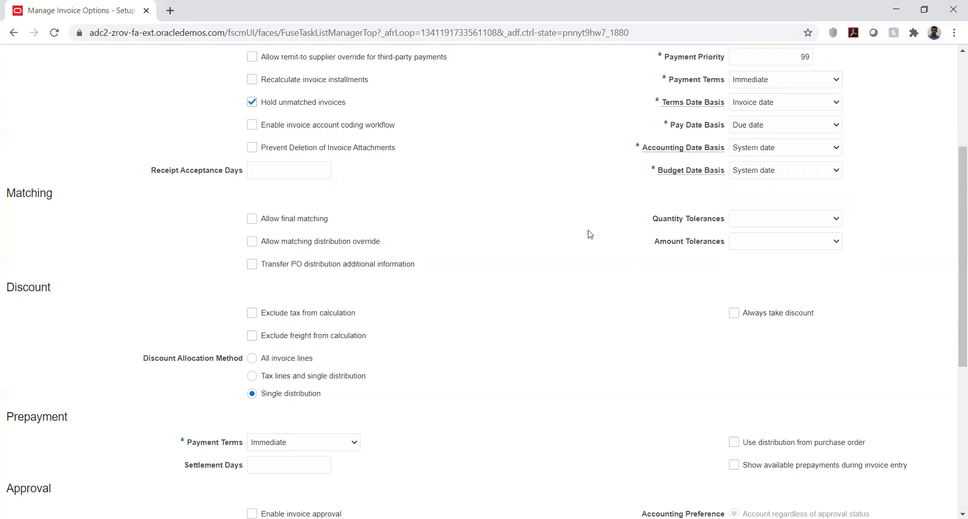
Look at the Quantity Tolerances field and recheck the Budget Date Basis choices, keeping System date selected.
{"action": "left_click", "coordinate": [799, 218]}
{"action": "left_click", "coordinate": [888, 208]}
{"action": "left_click", "coordinate": [824, 171]}
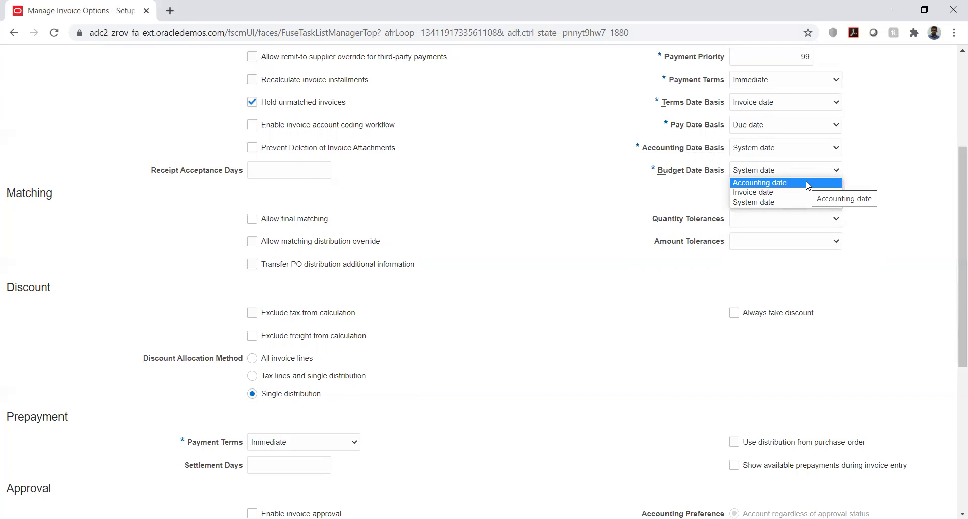
{"action": "left_click", "coordinate": [781, 201]}
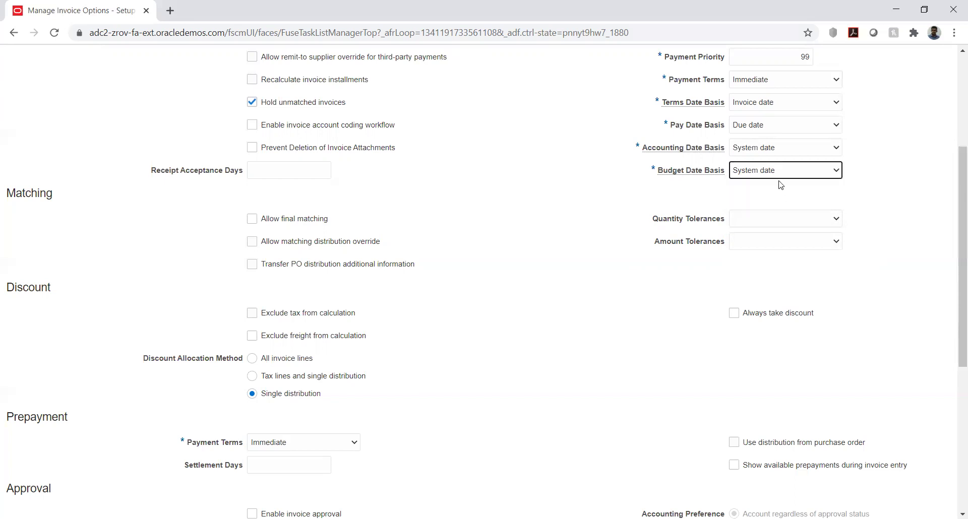
{"action": "left_click", "coordinate": [925, 158]}
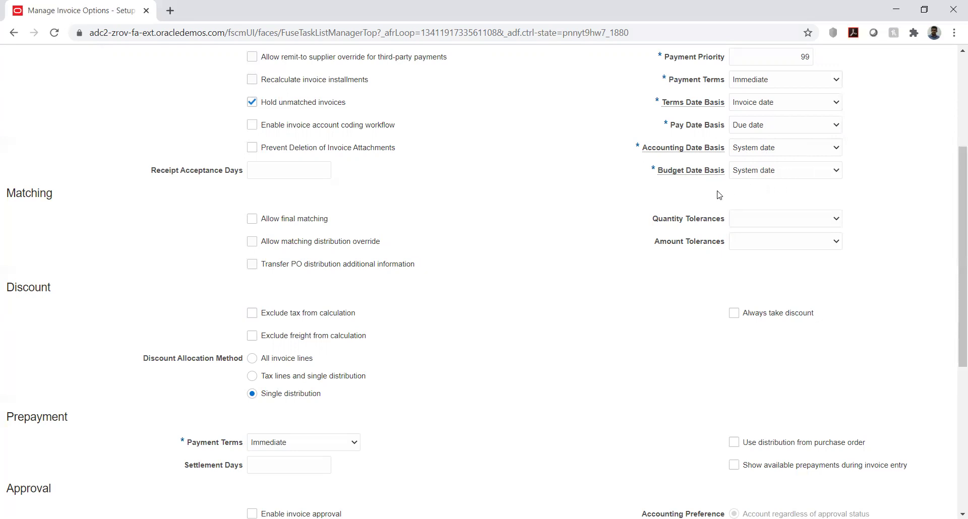
{"action": "left_click", "coordinate": [790, 174]}
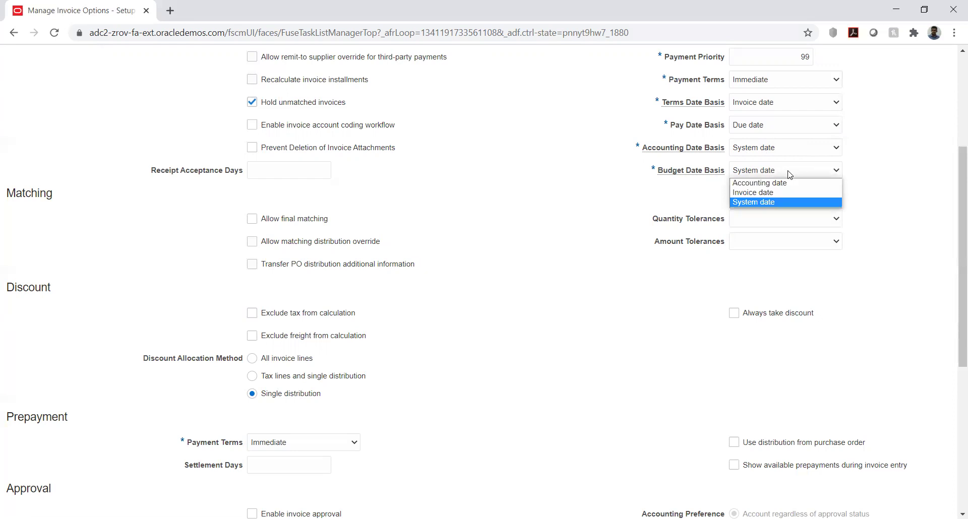
{"action": "left_click", "coordinate": [868, 172]}
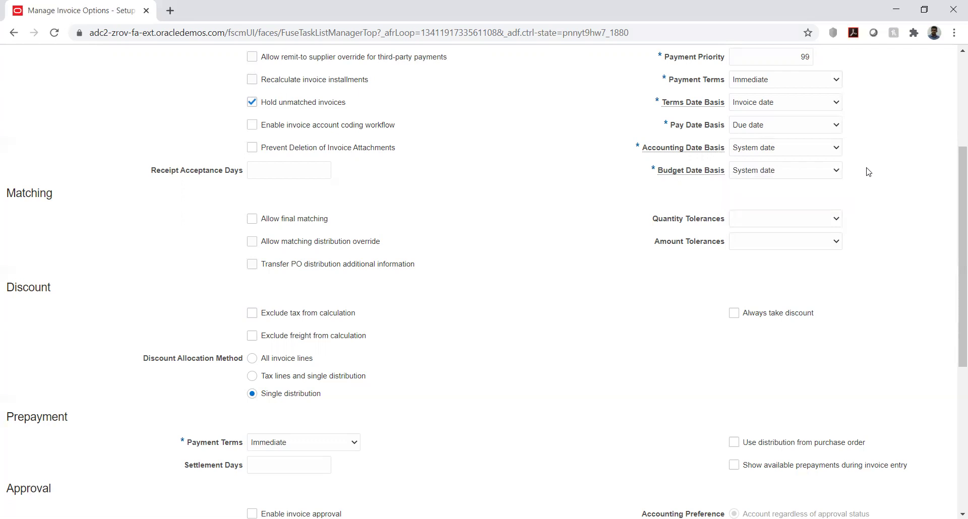
Check which Quantity Tolerances choices are available in the Matching section.
{"action": "scroll", "coordinate": [896, 203], "scroll_direction": "down", "scroll_amount": 2}
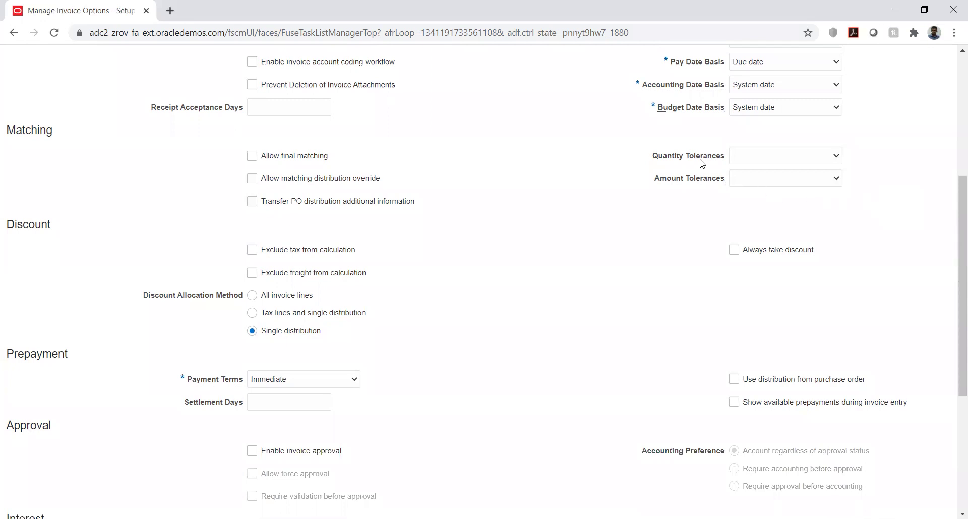
{"action": "left_click", "coordinate": [760, 155]}
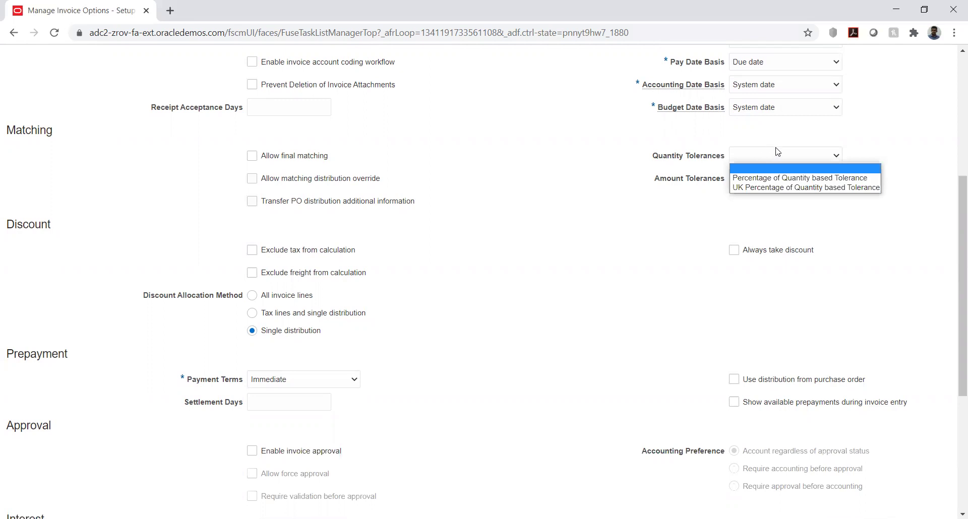
{"action": "left_click", "coordinate": [914, 138]}
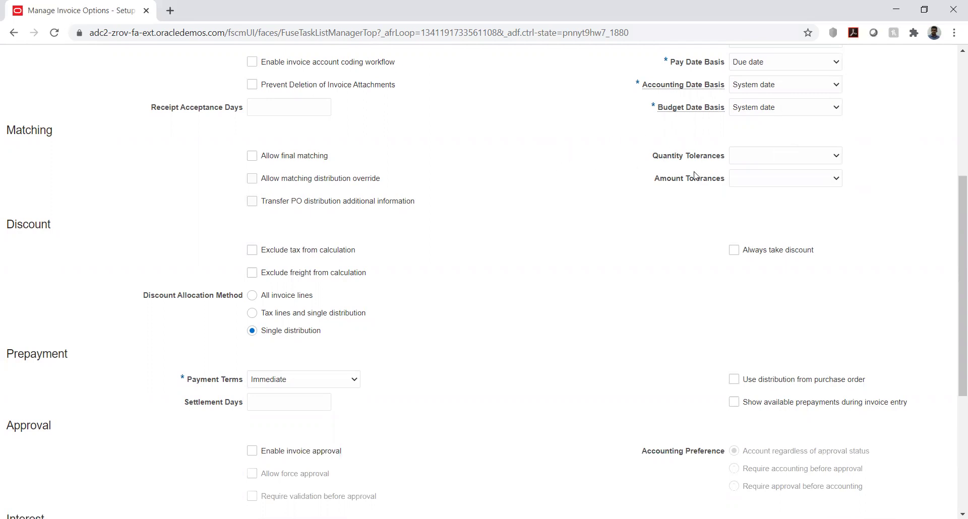
Recheck the tolerance choices offered for Quantity Tolerances under Matching, leaving the field blank.
{"action": "left_click", "coordinate": [782, 155]}
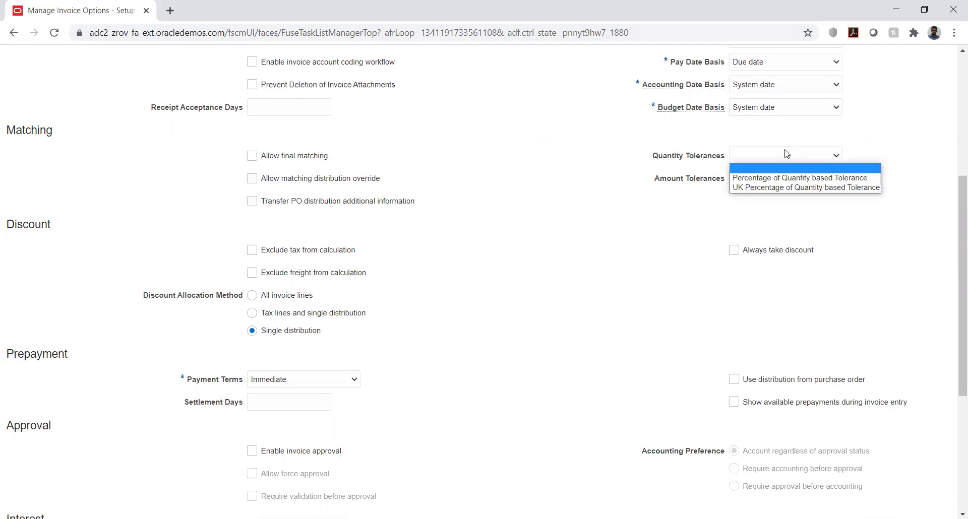
{"action": "left_click", "coordinate": [894, 150]}
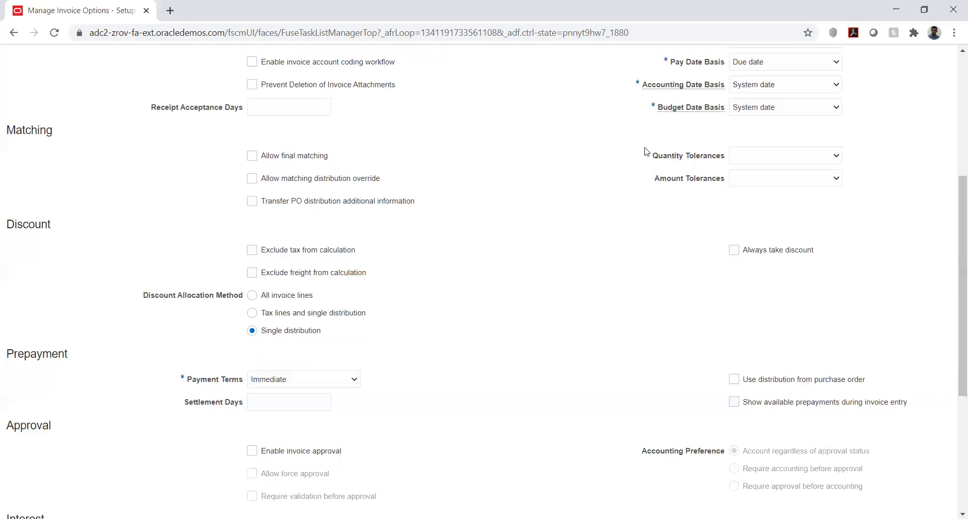
{"action": "left_click", "coordinate": [789, 163]}
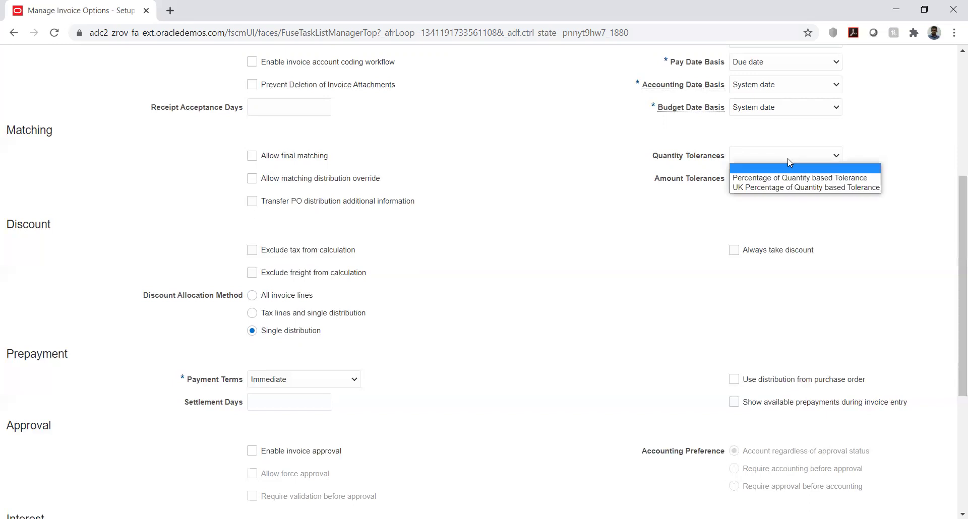
{"action": "left_click", "coordinate": [905, 145]}
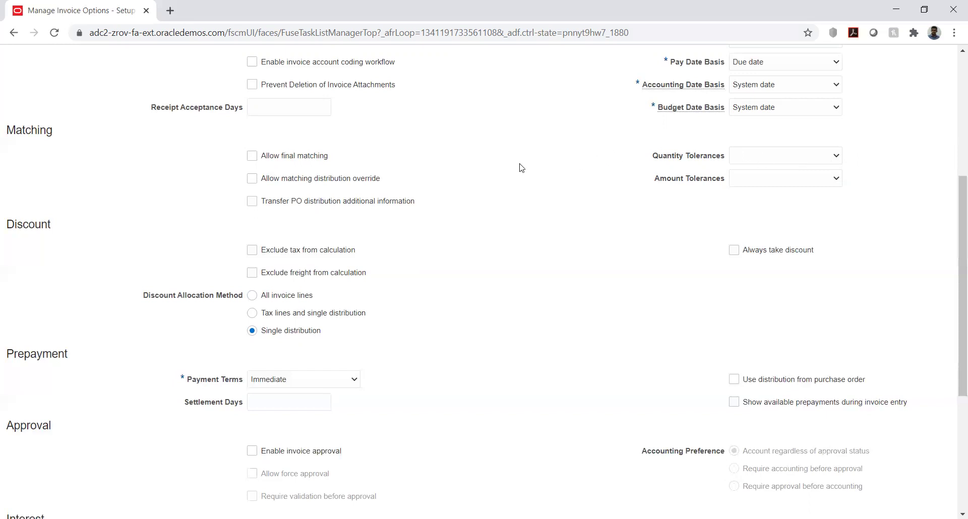
{"action": "scroll", "coordinate": [393, 159], "scroll_direction": "up", "scroll_amount": 5}
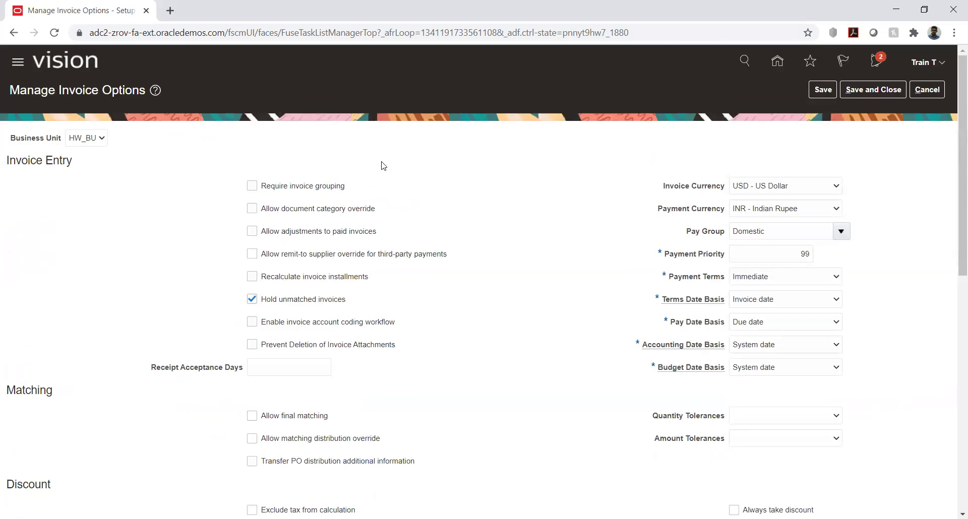
Turn off the Hold unmatched invoices option in the Invoice Entry section.
{"action": "scroll", "coordinate": [382, 166], "scroll_direction": "down", "scroll_amount": 1}
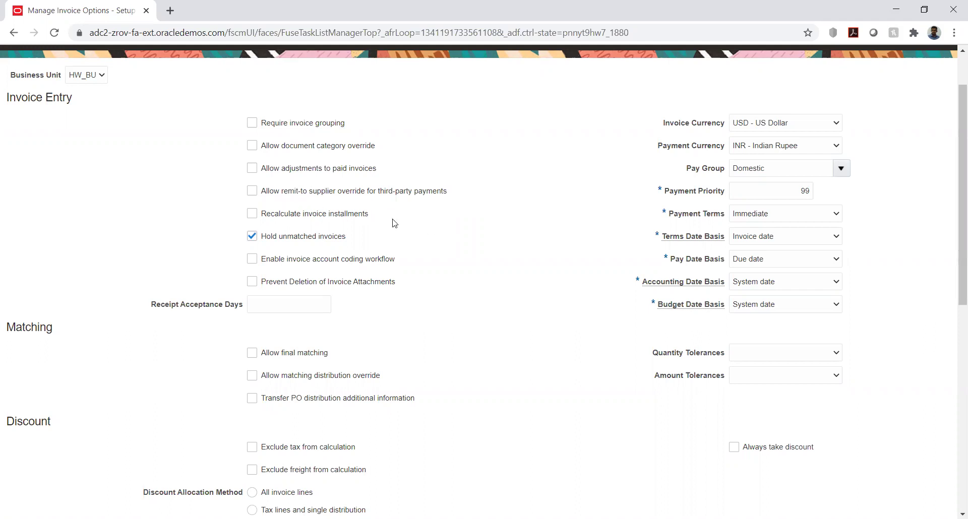
{"action": "scroll", "coordinate": [394, 223], "scroll_direction": "down", "scroll_amount": 1}
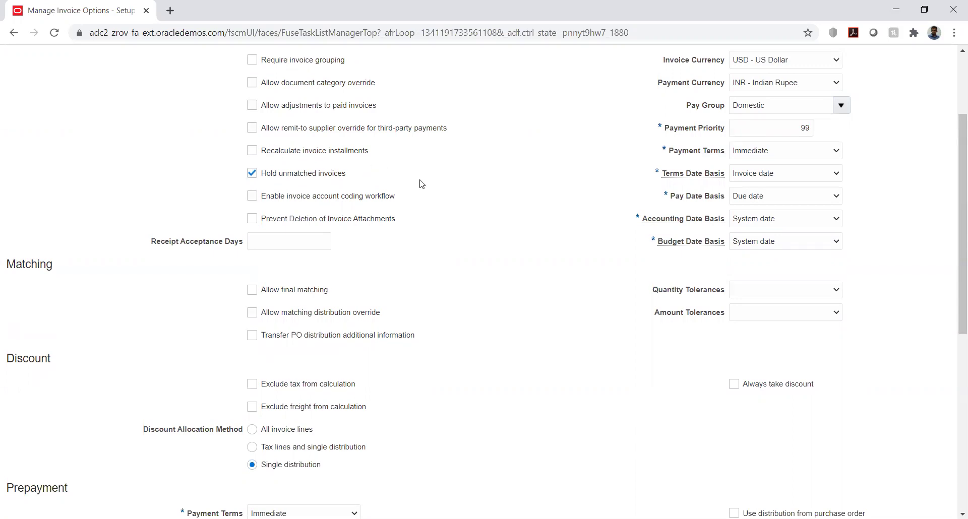
{"action": "scroll", "coordinate": [418, 185], "scroll_direction": "up", "scroll_amount": 1}
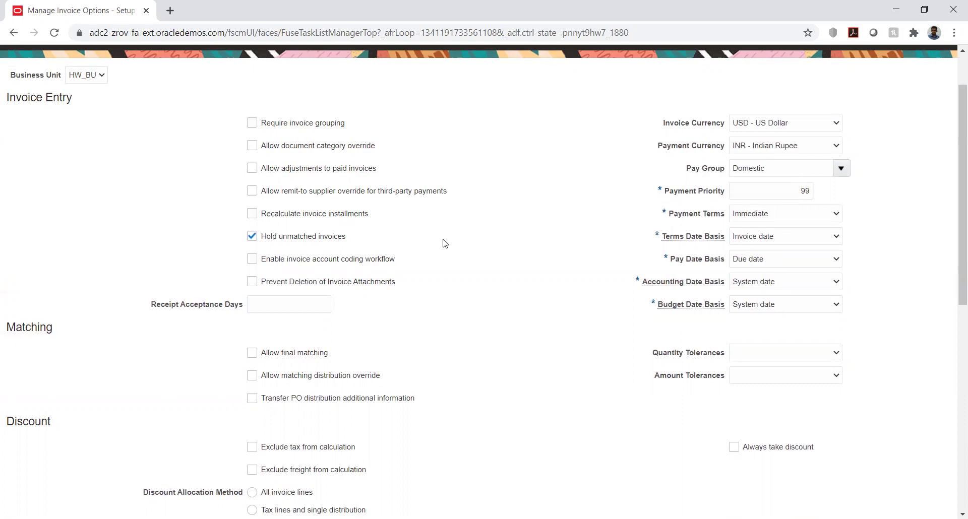
{"action": "scroll", "coordinate": [406, 215], "scroll_direction": "down", "scroll_amount": 1}
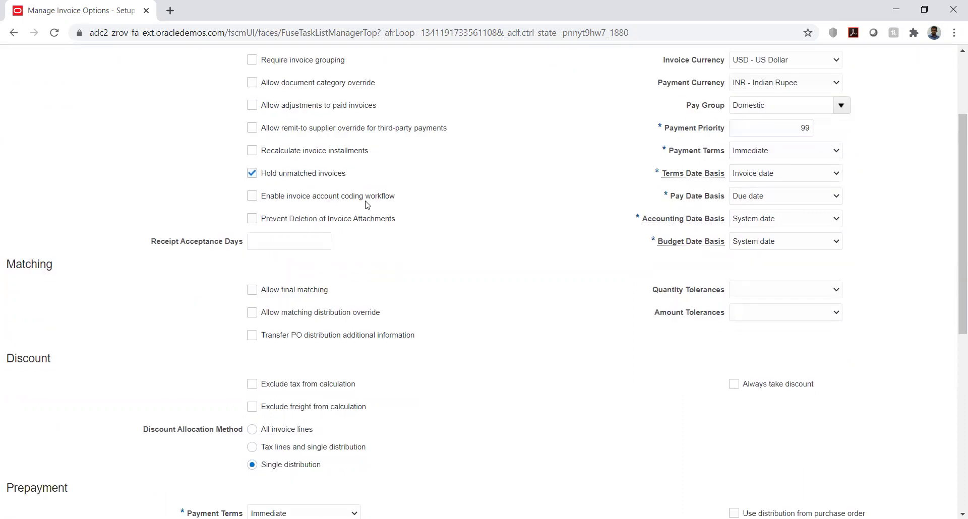
{"action": "left_click", "coordinate": [272, 178]}
{"action": "left_click", "coordinate": [175, 176]}
Review the Enable invoice account coding workflow and Prevent Deletion of Invoice Attachments options under Invoice Entry.
{"action": "scroll", "coordinate": [461, 216], "scroll_direction": "down", "scroll_amount": 1}
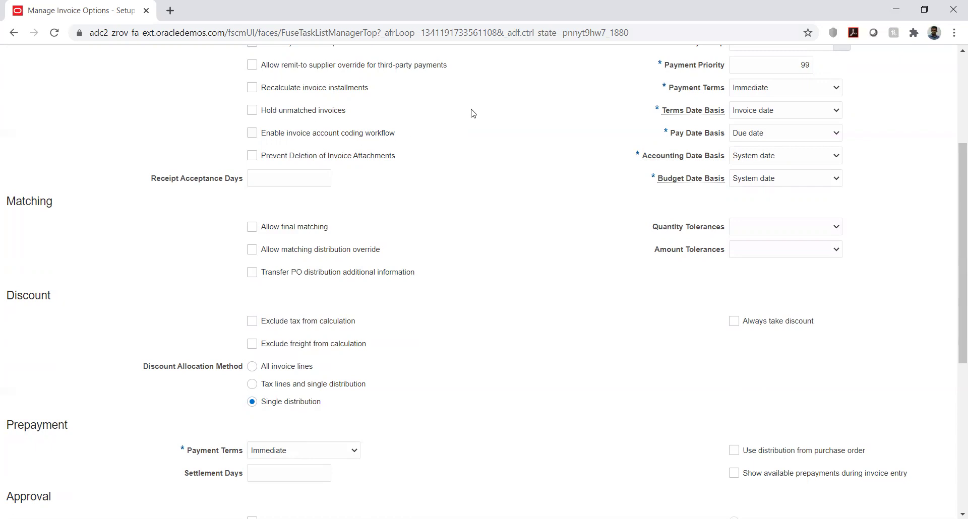
{"action": "scroll", "coordinate": [456, 128], "scroll_direction": "down", "scroll_amount": 1}
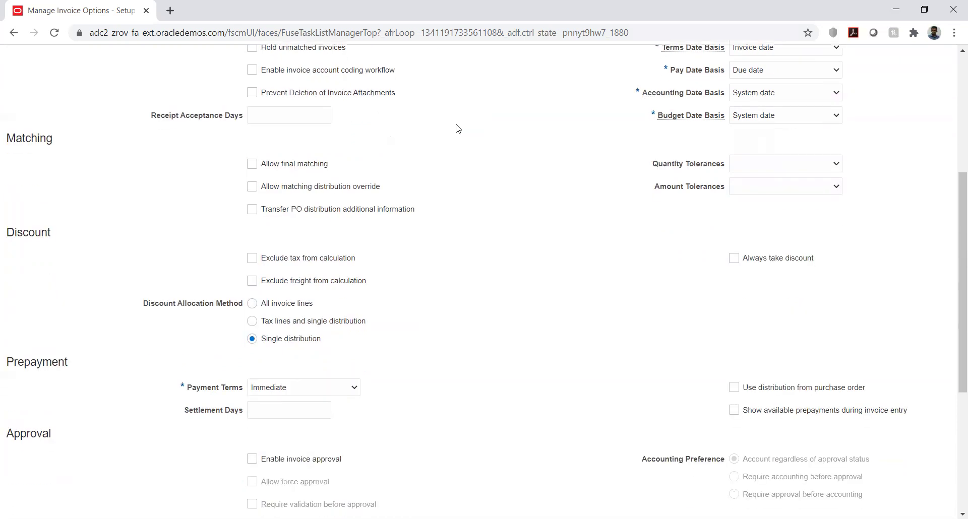
{"action": "scroll", "coordinate": [456, 128], "scroll_direction": "up", "scroll_amount": 1}
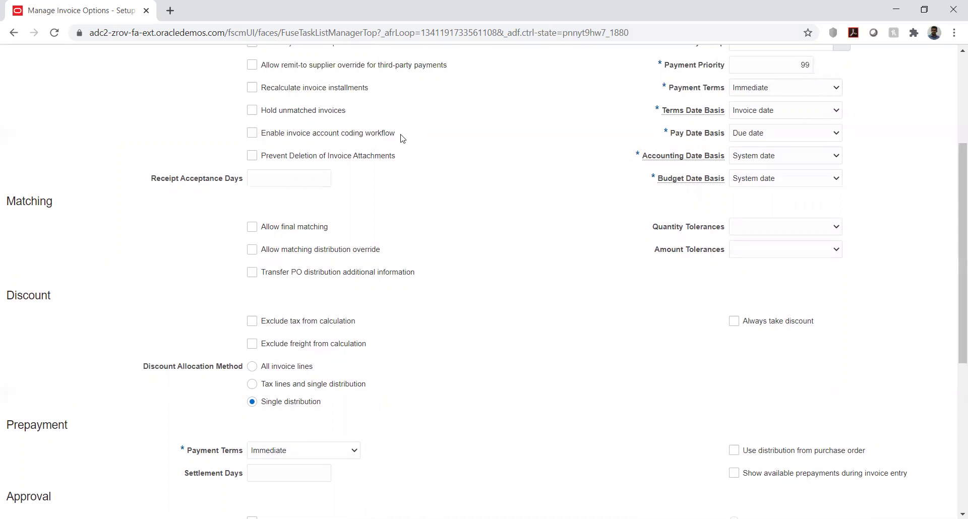
{"action": "left_click_drag", "start_coordinate": [400, 133], "coordinate": [313, 136]}
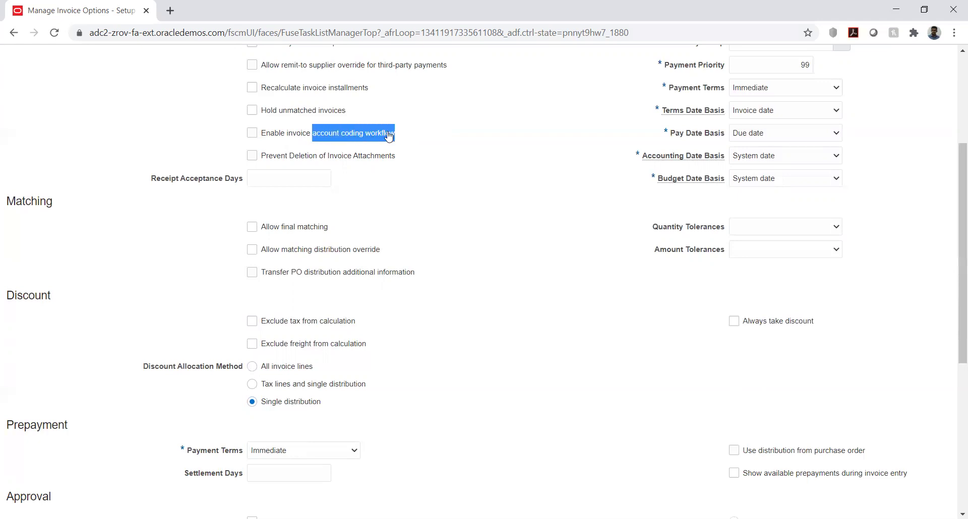
{"action": "left_click", "coordinate": [421, 131]}
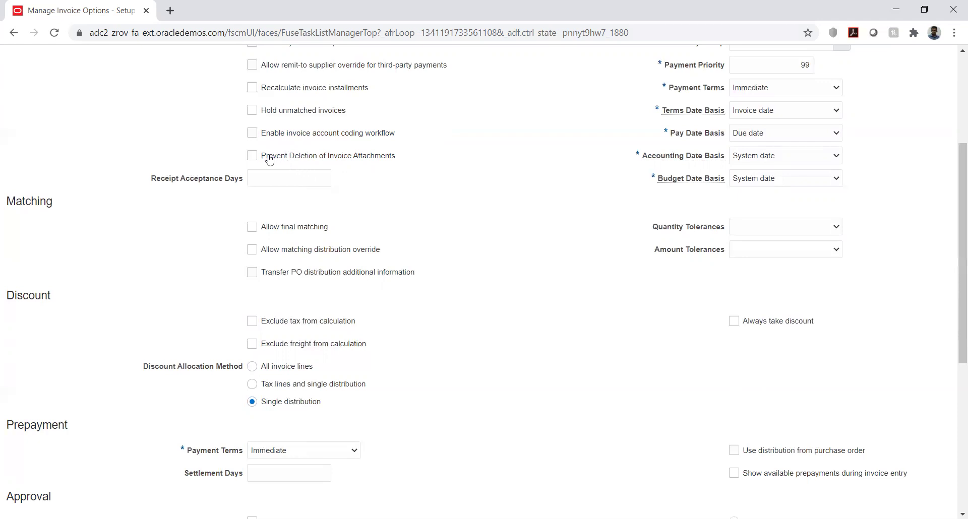
{"action": "left_click_drag", "start_coordinate": [400, 160], "coordinate": [328, 161]}
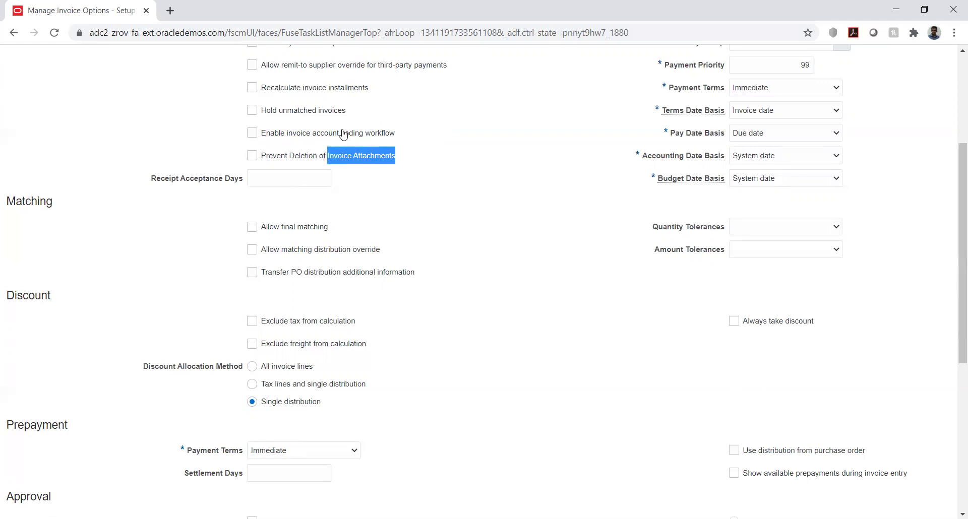
{"action": "left_click_drag", "start_coordinate": [399, 135], "coordinate": [290, 141]}
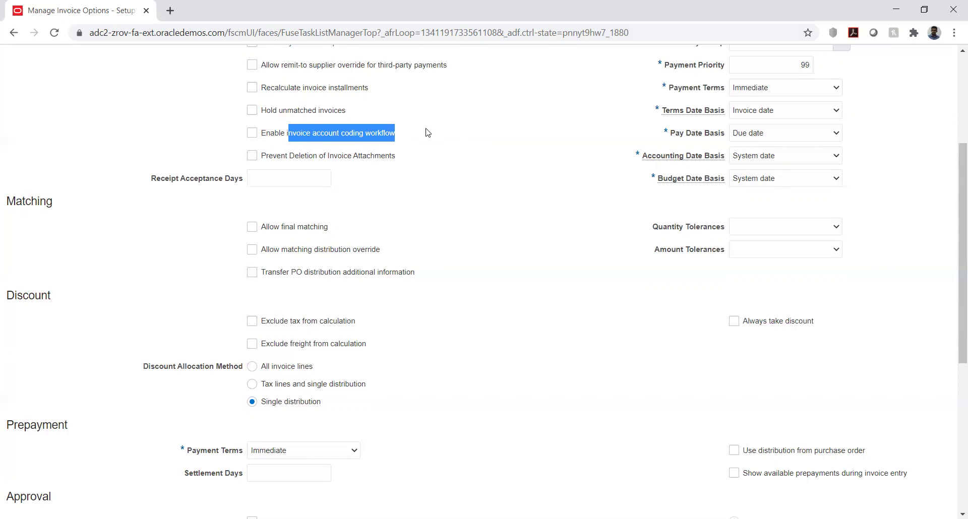
{"action": "left_click", "coordinate": [457, 145]}
Read the field help for Receipt Acceptance Days without entering a value.
{"action": "scroll", "coordinate": [404, 142], "scroll_direction": "down", "scroll_amount": 1}
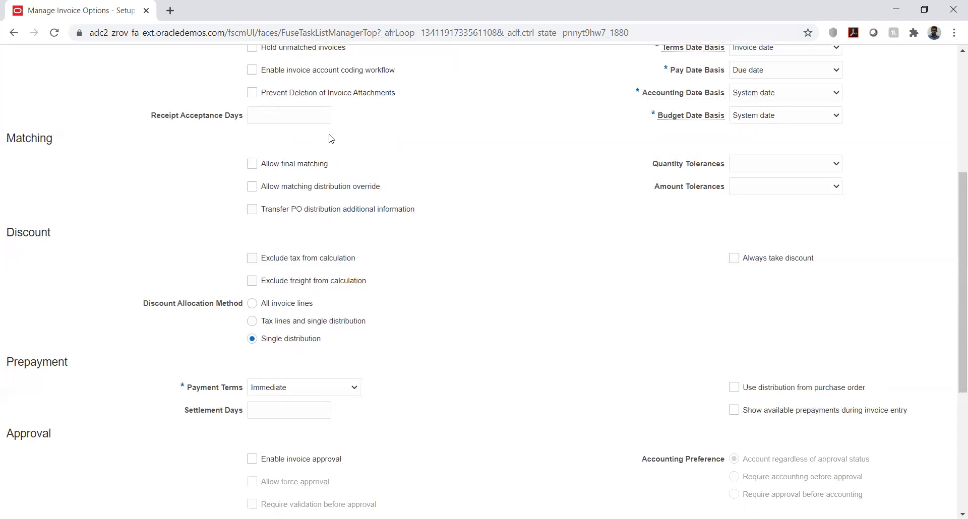
{"action": "left_click", "coordinate": [256, 116]}
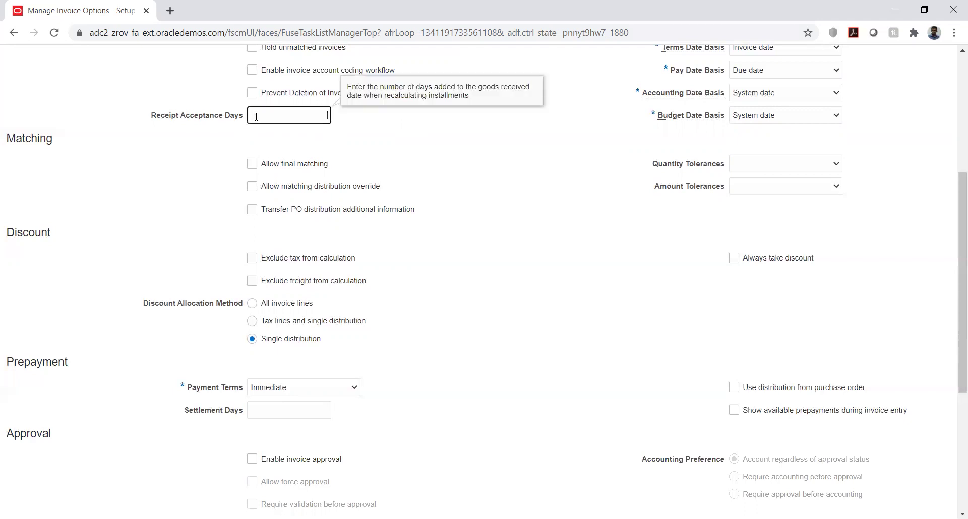
{"action": "left_click", "coordinate": [369, 139]}
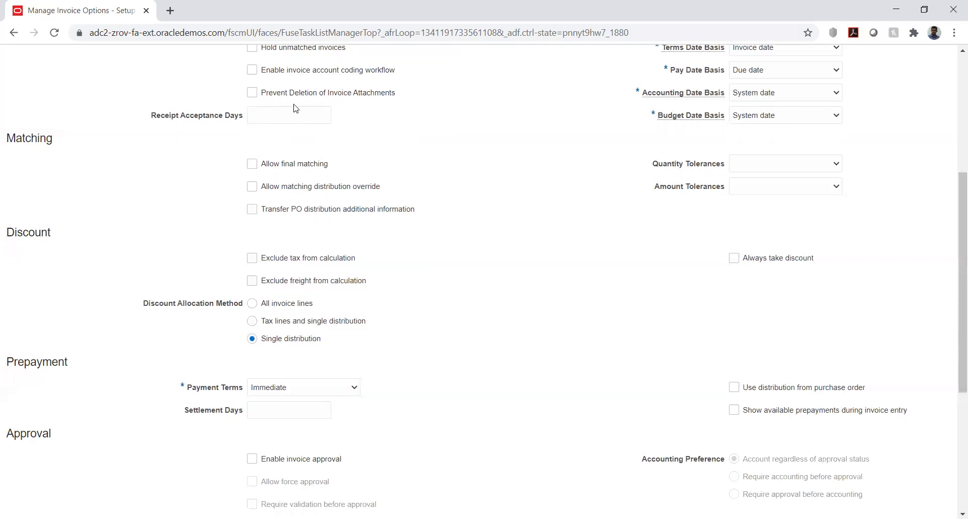
{"action": "left_click_drag", "start_coordinate": [153, 117], "coordinate": [245, 124]}
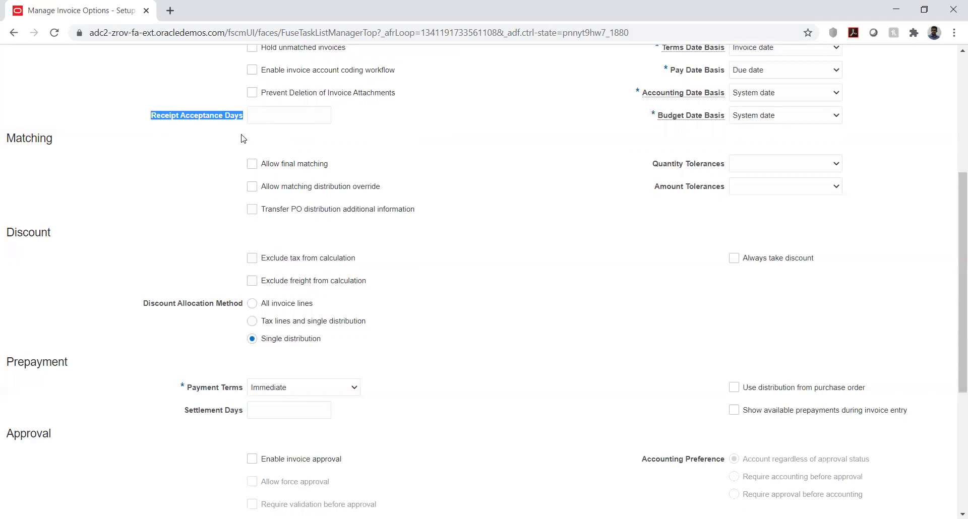
{"action": "left_click", "coordinate": [266, 115]}
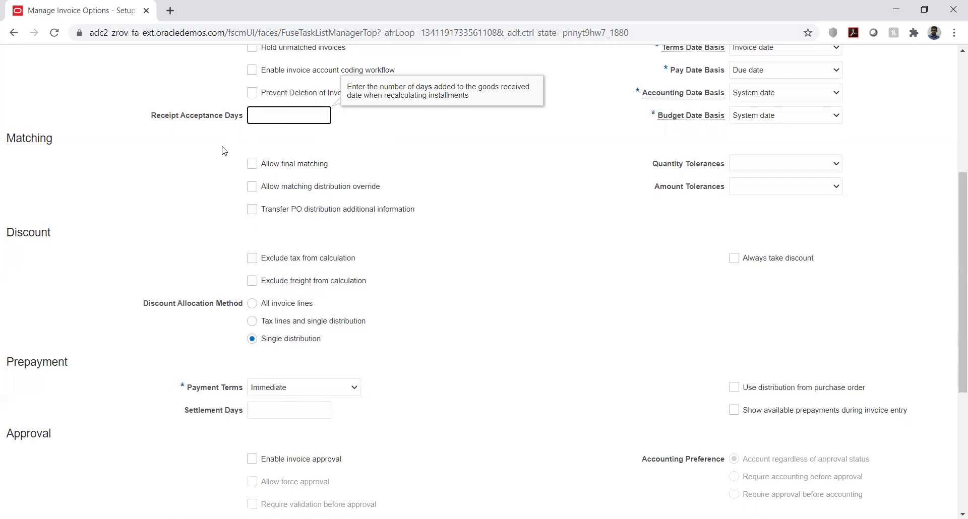
Review the final matching, distribution override and PO distribution transfer options under Matching, leaving them all unselected.
{"action": "scroll", "coordinate": [223, 151], "scroll_direction": "down", "scroll_amount": 1}
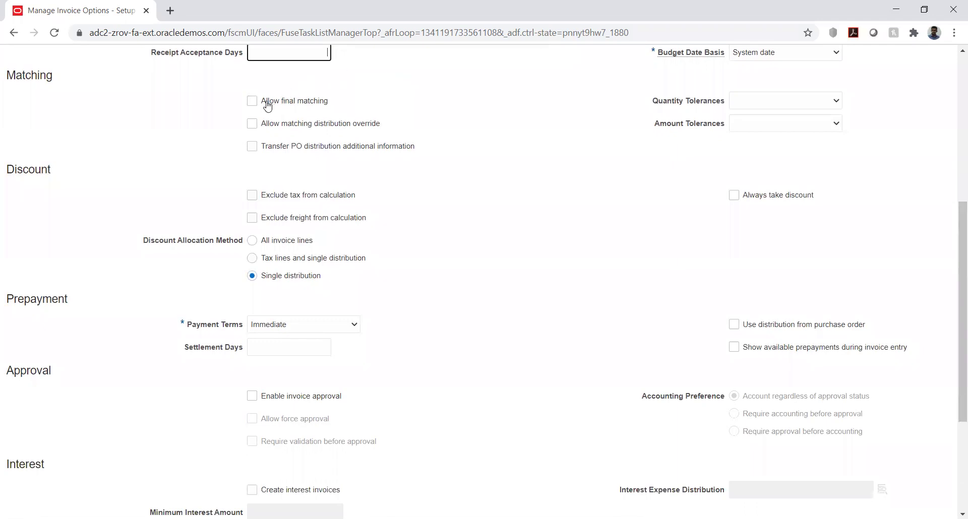
{"action": "left_click_drag", "start_coordinate": [262, 101], "coordinate": [331, 106]}
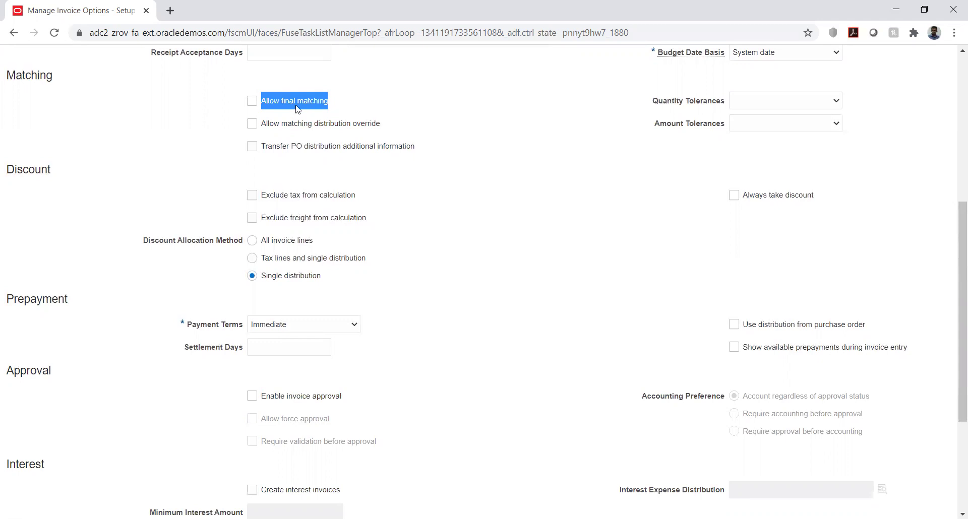
{"action": "left_click_drag", "start_coordinate": [265, 132], "coordinate": [348, 129]}
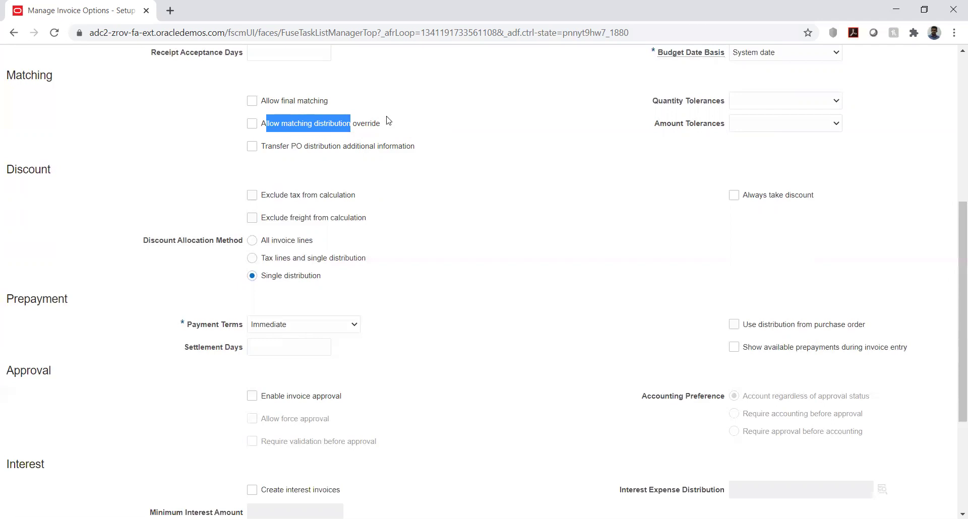
{"action": "left_click", "coordinate": [367, 127]}
{"action": "left_click", "coordinate": [367, 127]}
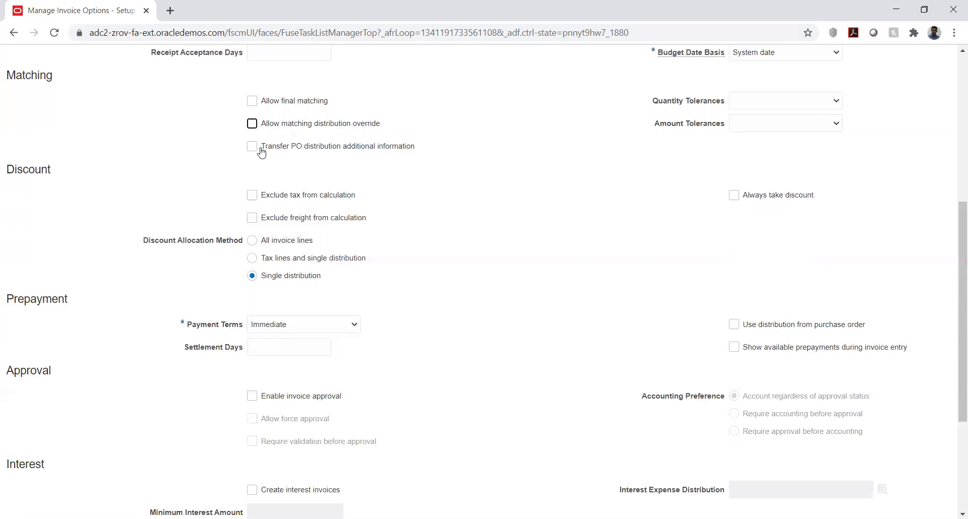
{"action": "left_click", "coordinate": [442, 169]}
Examine the Discount section's tax and freight exclusion options and its Discount Allocation Method choices.
{"action": "scroll", "coordinate": [379, 199], "scroll_direction": "down", "scroll_amount": 1}
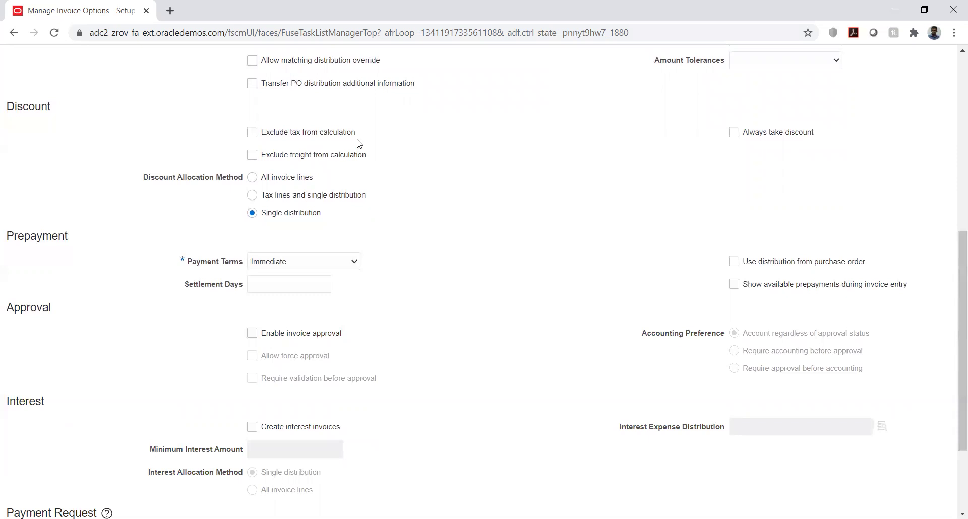
{"action": "scroll", "coordinate": [359, 144], "scroll_direction": "down", "scroll_amount": 1}
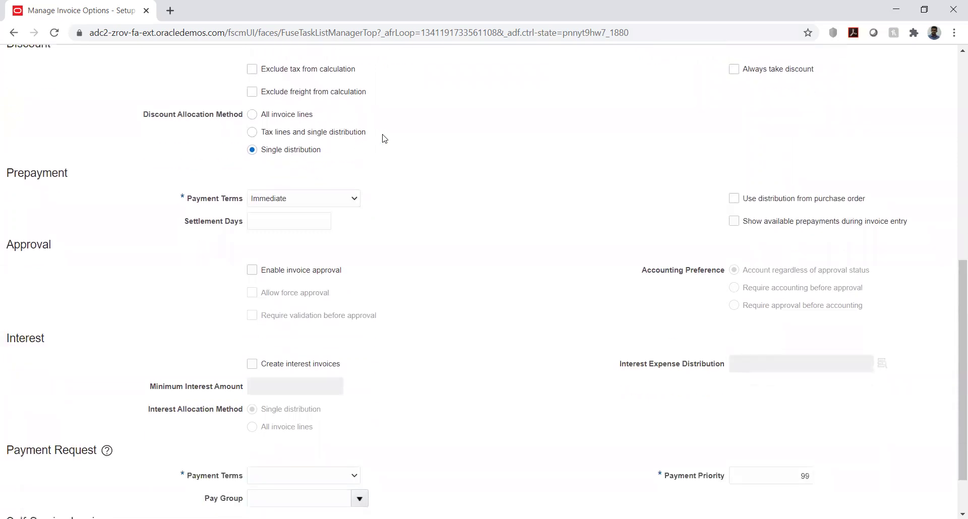
{"action": "scroll", "coordinate": [382, 132], "scroll_direction": "up", "scroll_amount": 1}
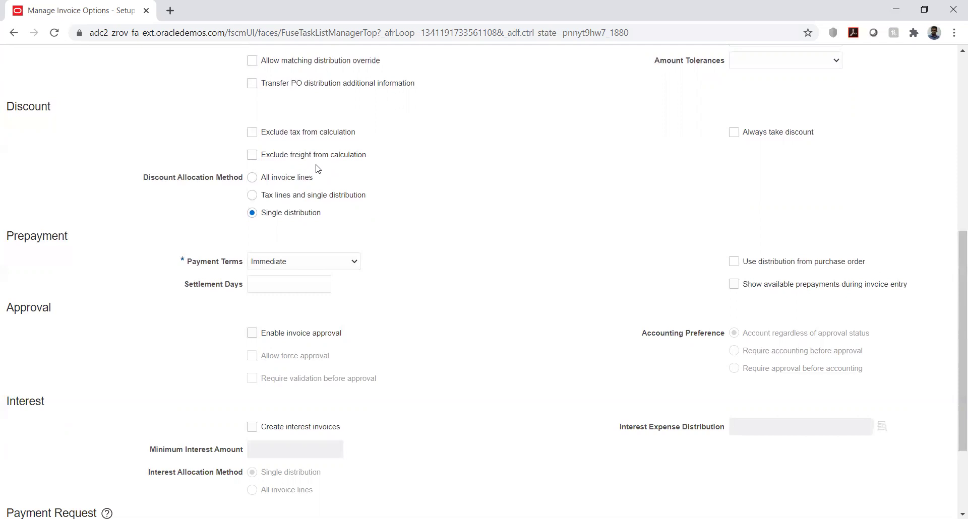
{"action": "scroll", "coordinate": [389, 173], "scroll_direction": "down", "scroll_amount": 1}
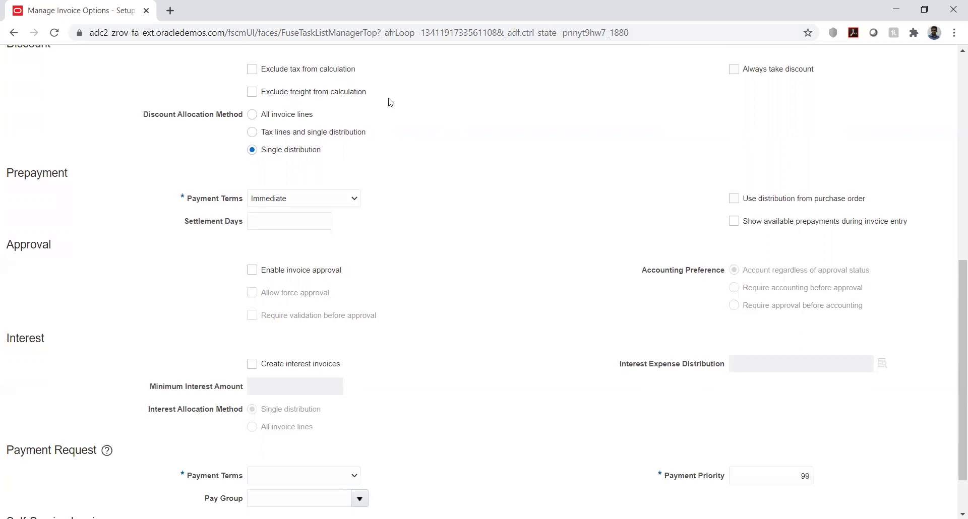
{"action": "scroll", "coordinate": [390, 102], "scroll_direction": "down", "scroll_amount": 1}
{"action": "scroll", "coordinate": [391, 103], "scroll_direction": "up", "scroll_amount": 2}
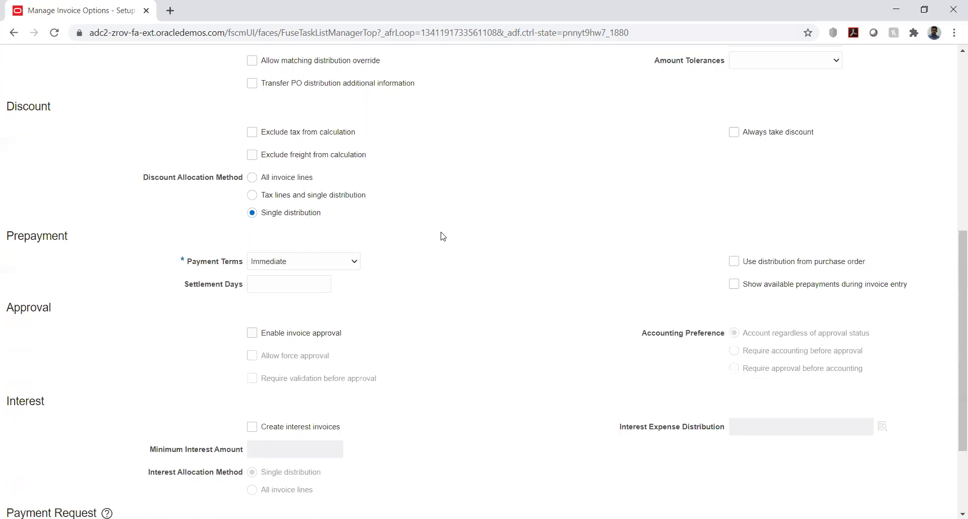
Check the available Payment Terms choices in the Prepayment section, keeping Immediate selected, and return to the Invoice Entry section.
{"action": "scroll", "coordinate": [442, 236], "scroll_direction": "down", "scroll_amount": 1}
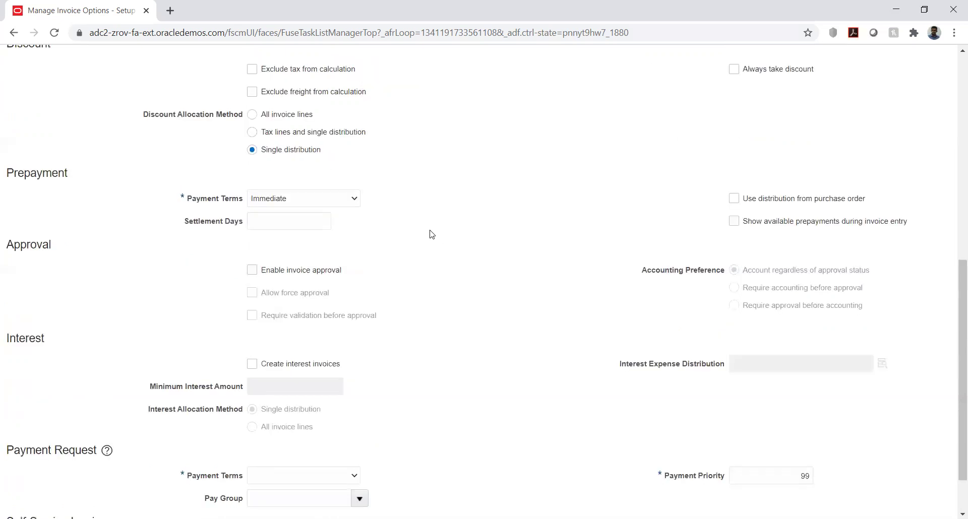
{"action": "scroll", "coordinate": [428, 231], "scroll_direction": "down", "scroll_amount": 1}
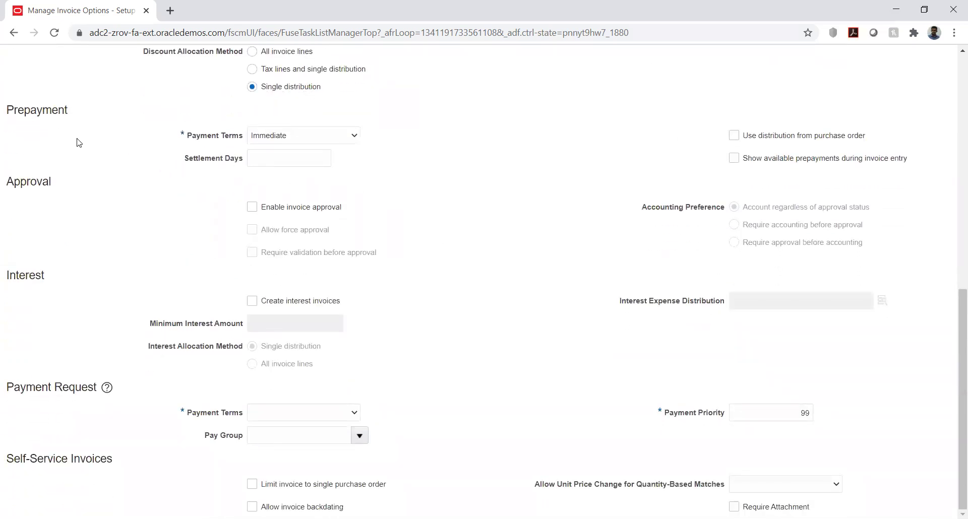
{"action": "left_click", "coordinate": [304, 140]}
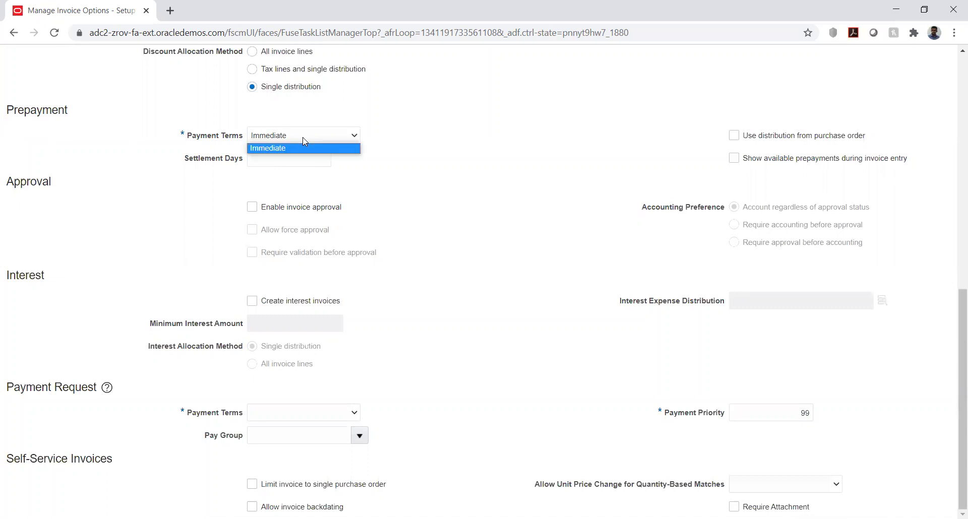
{"action": "left_click", "coordinate": [418, 136]}
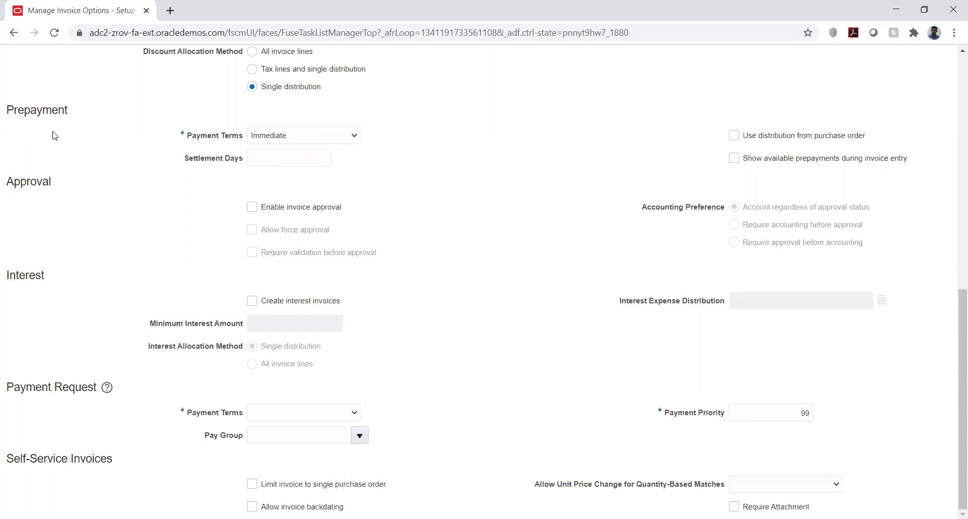
{"action": "left_click", "coordinate": [293, 140]}
{"action": "left_click", "coordinate": [458, 161]}
{"action": "left_click_drag", "start_coordinate": [9, 113], "coordinate": [65, 123]}
{"action": "left_click", "coordinate": [82, 129]}
{"action": "scroll", "coordinate": [327, 178], "scroll_direction": "up", "scroll_amount": 1}
{"action": "scroll", "coordinate": [327, 176], "scroll_direction": "up", "scroll_amount": 7}
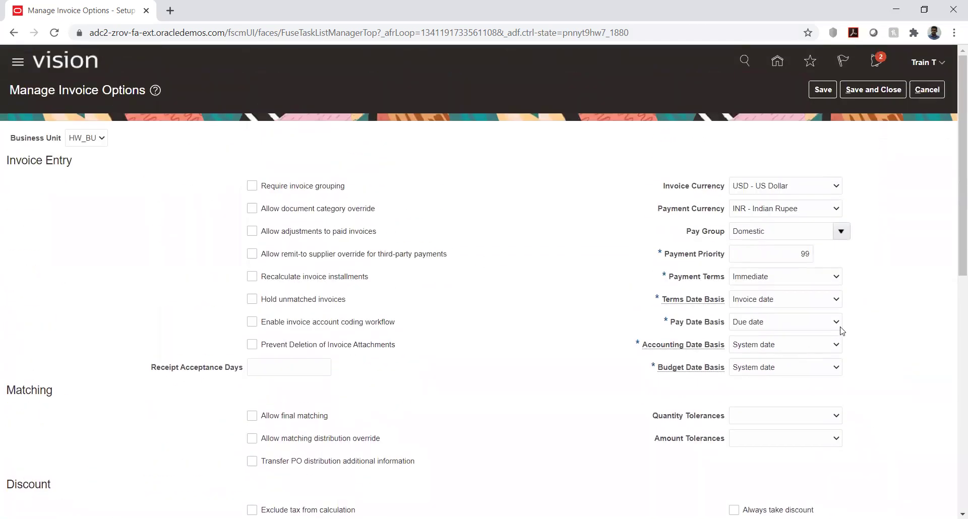
Compare the available Payment Terms choices in the Invoice Entry and Prepayment sections, keeping Immediate selected in both.
{"action": "left_click", "coordinate": [791, 281]}
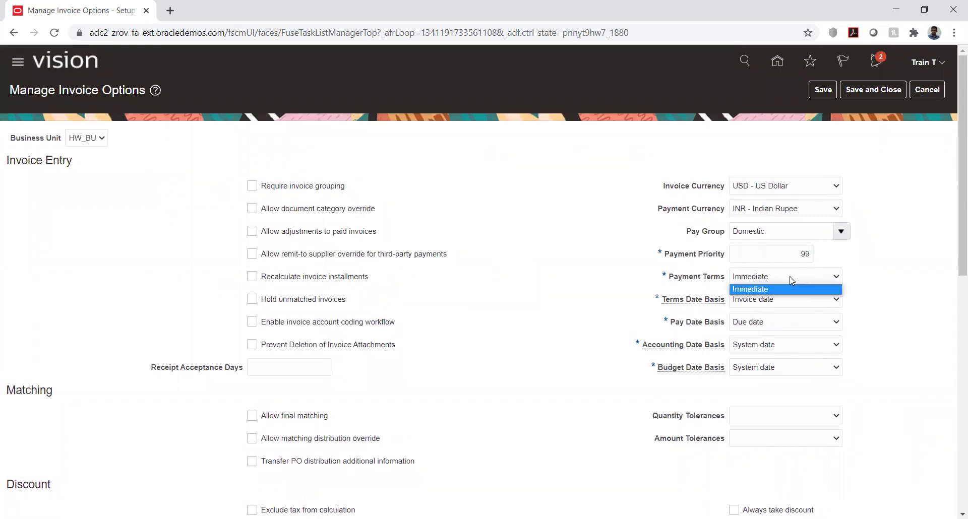
{"action": "left_click", "coordinate": [582, 306]}
{"action": "scroll", "coordinate": [565, 302], "scroll_direction": "down", "scroll_amount": 2}
{"action": "scroll", "coordinate": [564, 304], "scroll_direction": "down", "scroll_amount": 5}
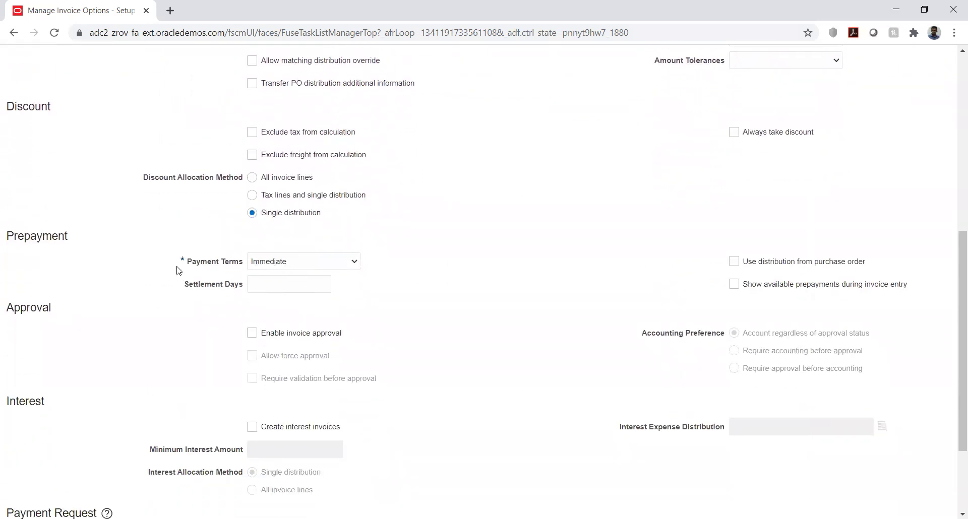
{"action": "left_click", "coordinate": [318, 265]}
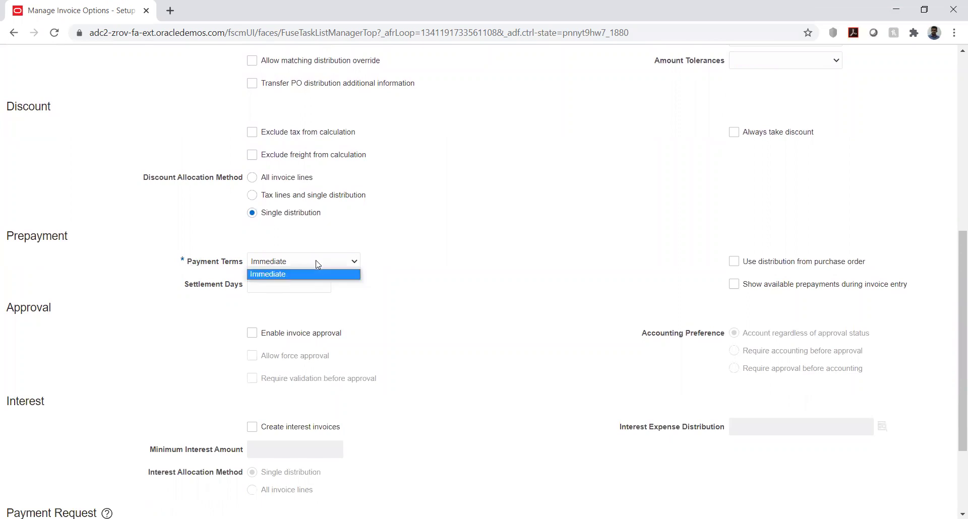
{"action": "left_click", "coordinate": [412, 278]}
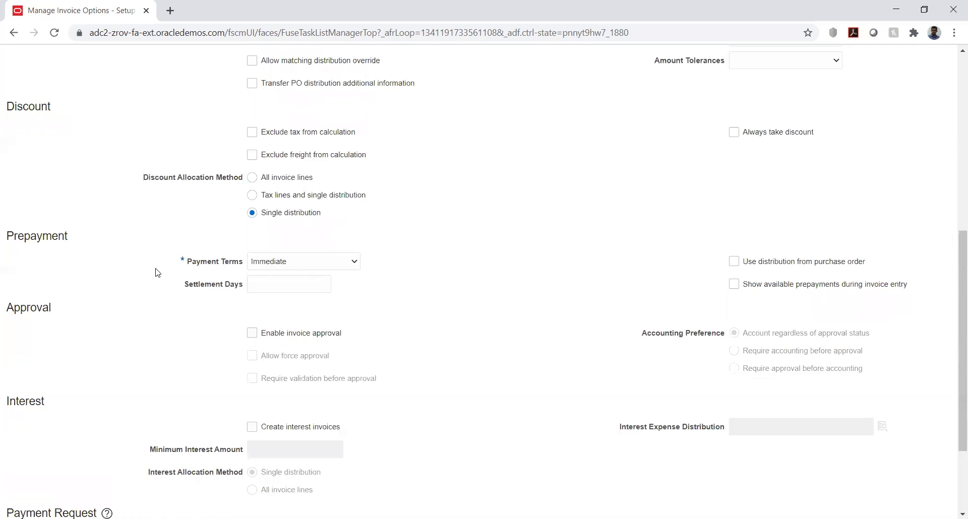
{"action": "left_click", "coordinate": [275, 263]}
{"action": "left_click", "coordinate": [294, 262]}
{"action": "scroll", "coordinate": [648, 180], "scroll_direction": "up", "scroll_amount": 8}
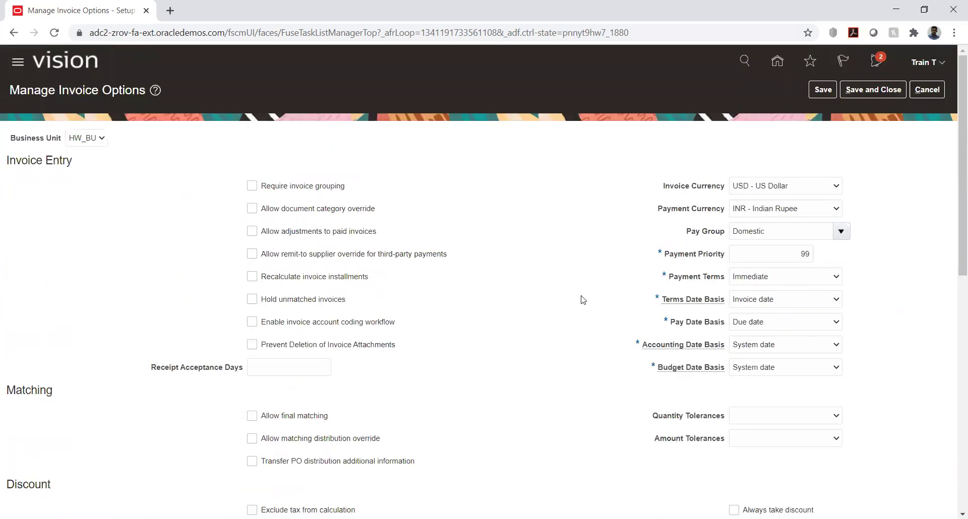
Read the field help for Settlement Days in the Prepayment section without entering a value.
{"action": "scroll", "coordinate": [560, 290], "scroll_direction": "down", "scroll_amount": 9}
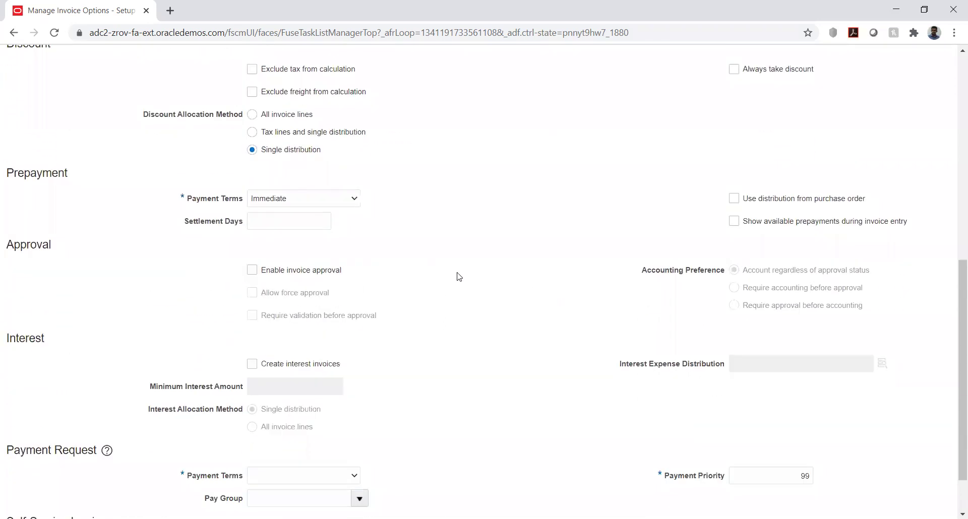
{"action": "left_click", "coordinate": [259, 220]}
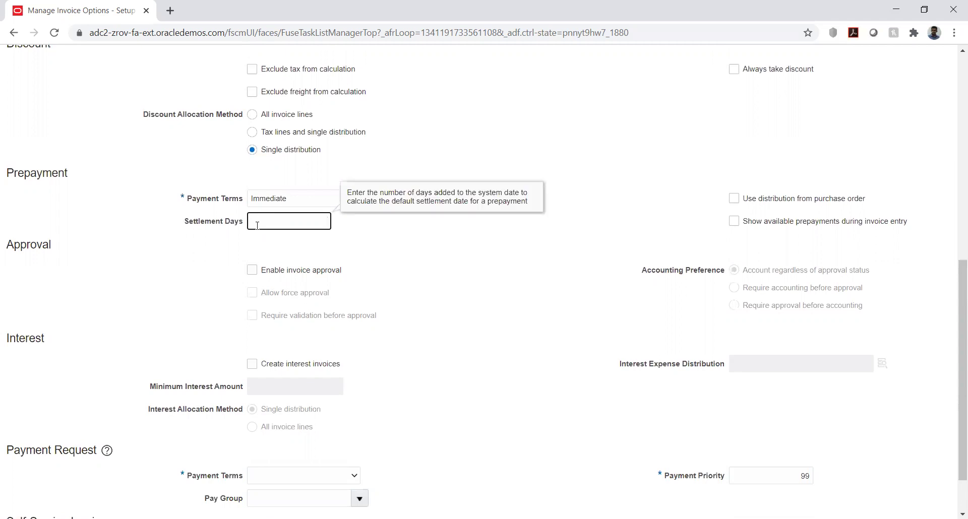
{"action": "left_click", "coordinate": [360, 238]}
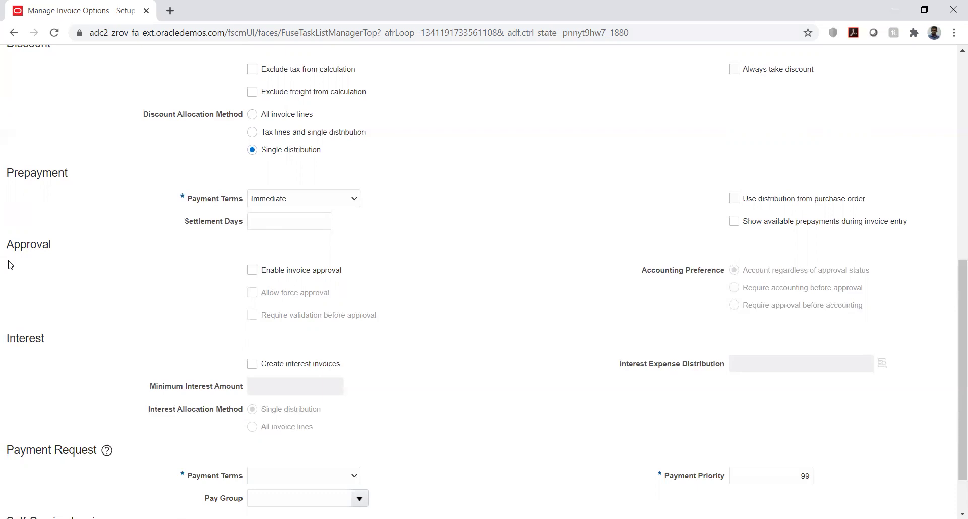
Enable invoice approval to examine the dependent approval and Accounting Preference options, and disable it again.
{"action": "scroll", "coordinate": [9, 262], "scroll_direction": "down", "scroll_amount": 1}
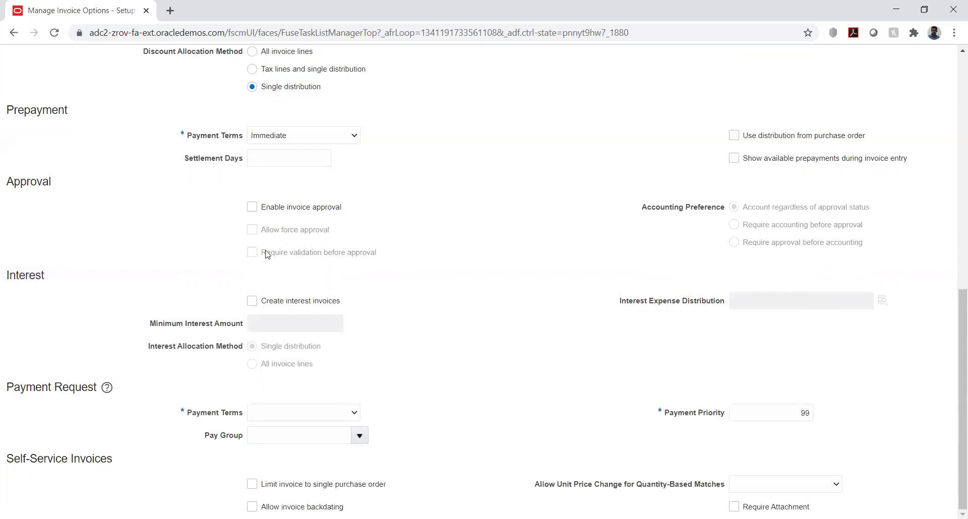
{"action": "left_click", "coordinate": [275, 213]}
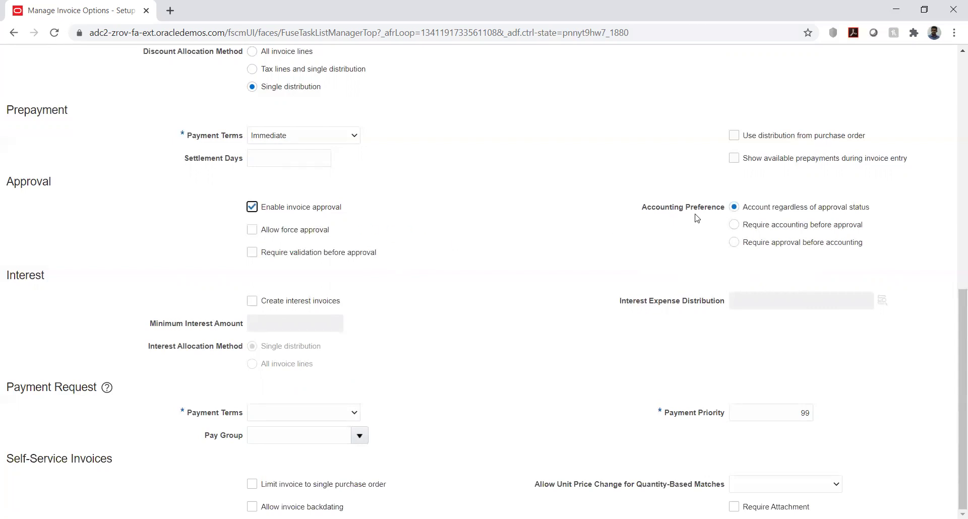
{"action": "left_click", "coordinate": [281, 208]}
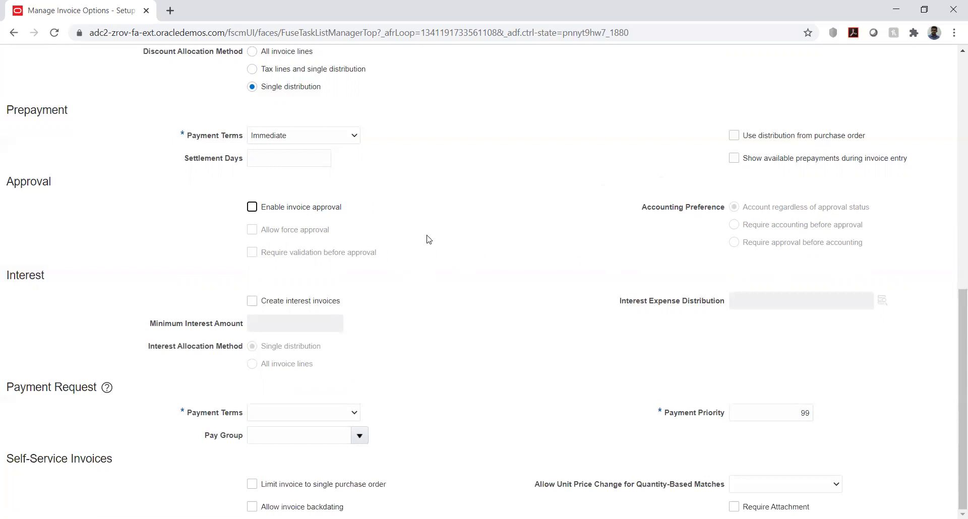
{"action": "left_click", "coordinate": [414, 219]}
Review the Interest section and check the Interest Expense Distribution field without enabling interest invoices.
{"action": "left_click_drag", "start_coordinate": [7, 275], "coordinate": [82, 286]}
{"action": "left_click", "coordinate": [882, 303]}
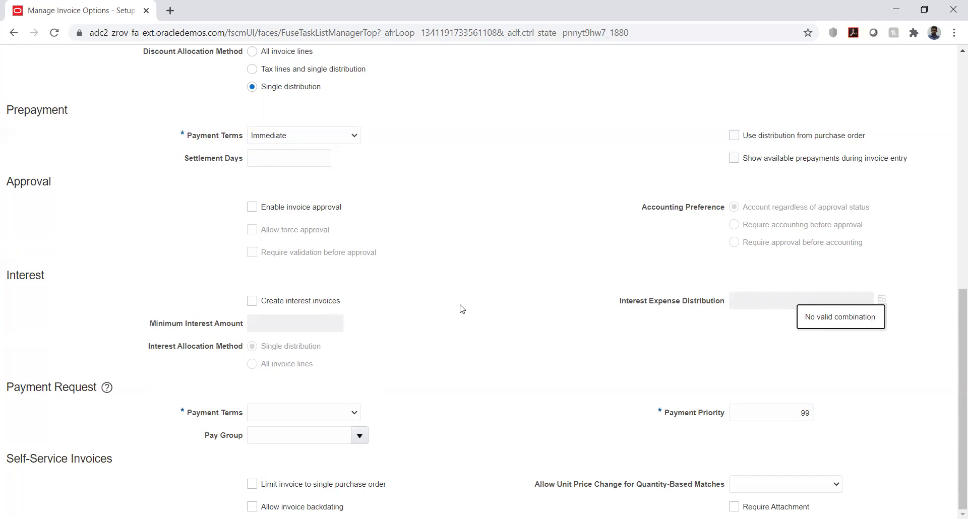
{"action": "left_click", "coordinate": [9, 290]}
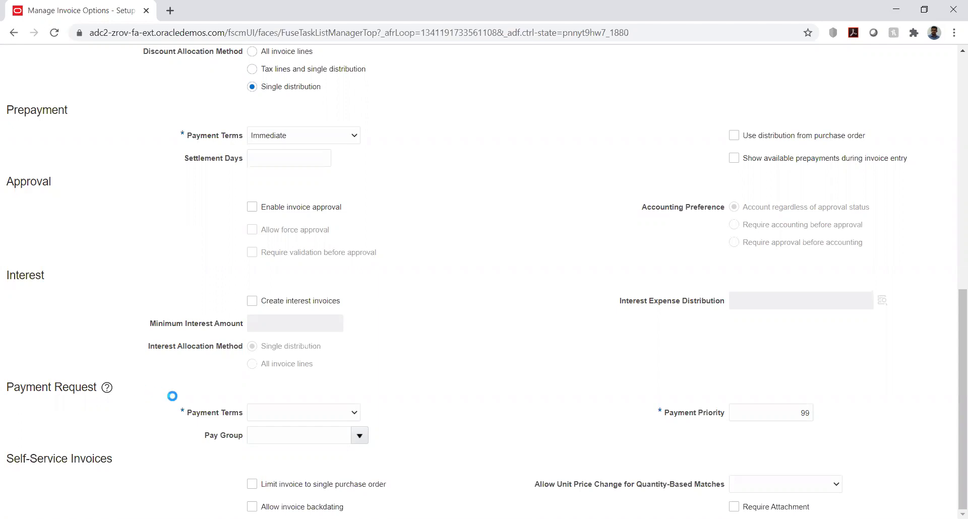
Check the available Payment Terms choices in the Payment Request section, and return to the implementation project's task list.
{"action": "left_click", "coordinate": [312, 418]}
{"action": "left_click", "coordinate": [313, 419]}
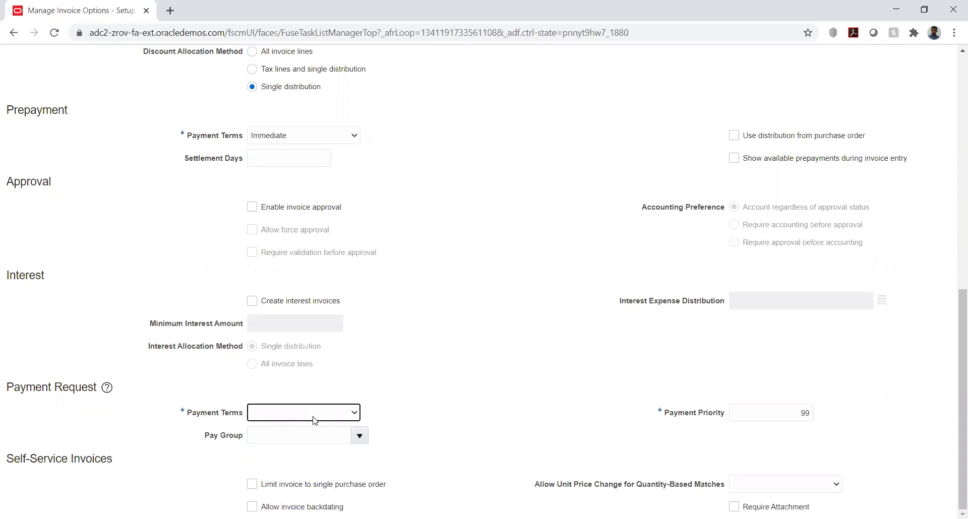
{"action": "left_click", "coordinate": [469, 367]}
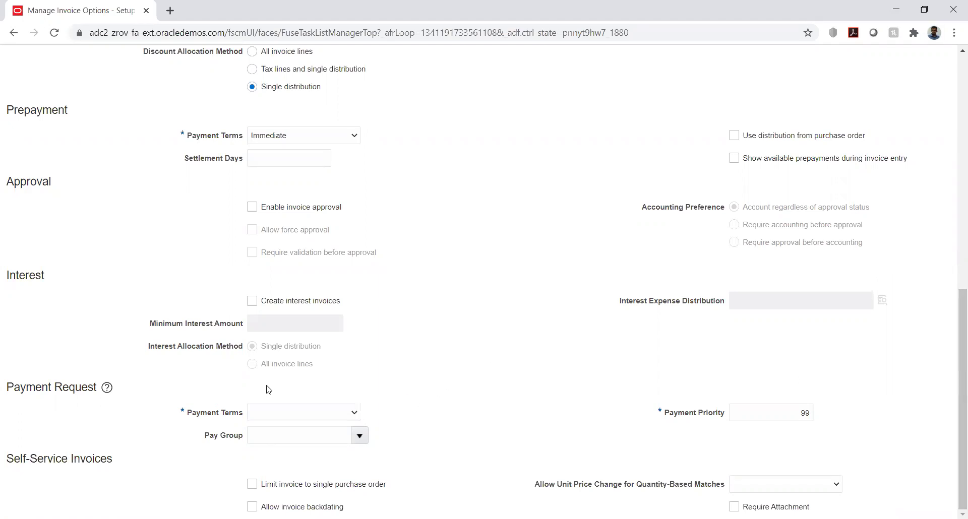
{"action": "left_click_drag", "start_coordinate": [960, 339], "coordinate": [946, 375]}
{"action": "left_click", "coordinate": [304, 414]}
{"action": "left_click", "coordinate": [953, 343]}
{"action": "left_click_drag", "start_coordinate": [954, 343], "coordinate": [953, 4]}
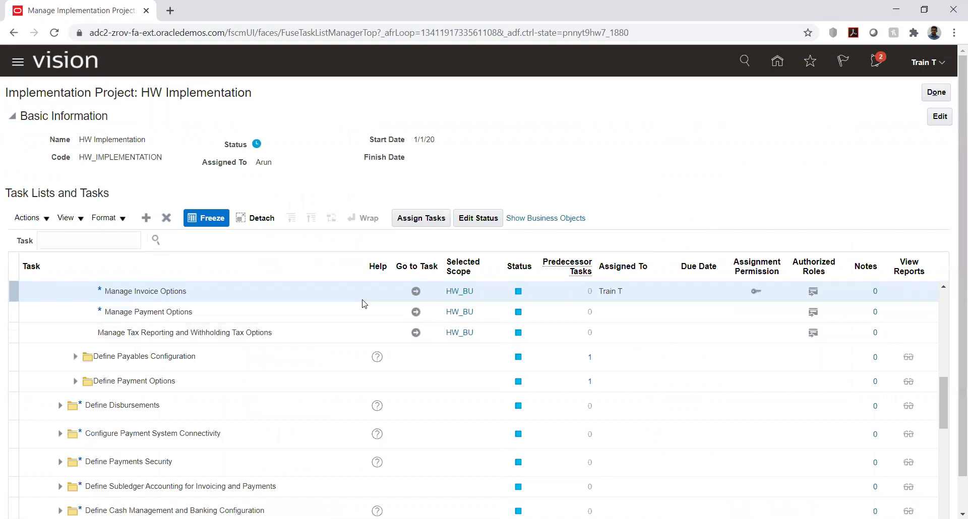
Change the Manage Invoice Options scope by searching for hw, adding HW_Business unit, and opening its invoice options.
{"action": "left_click", "coordinate": [459, 291]}
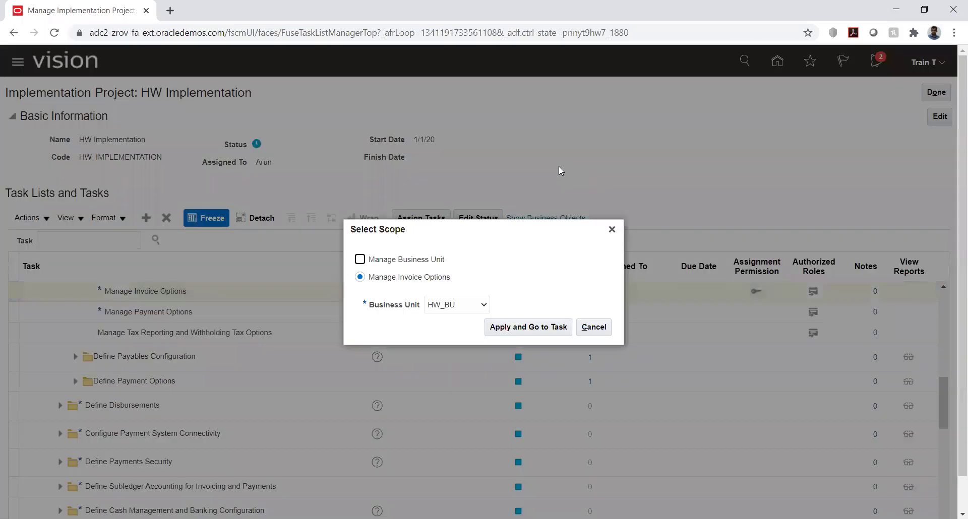
{"action": "left_click", "coordinate": [447, 305]}
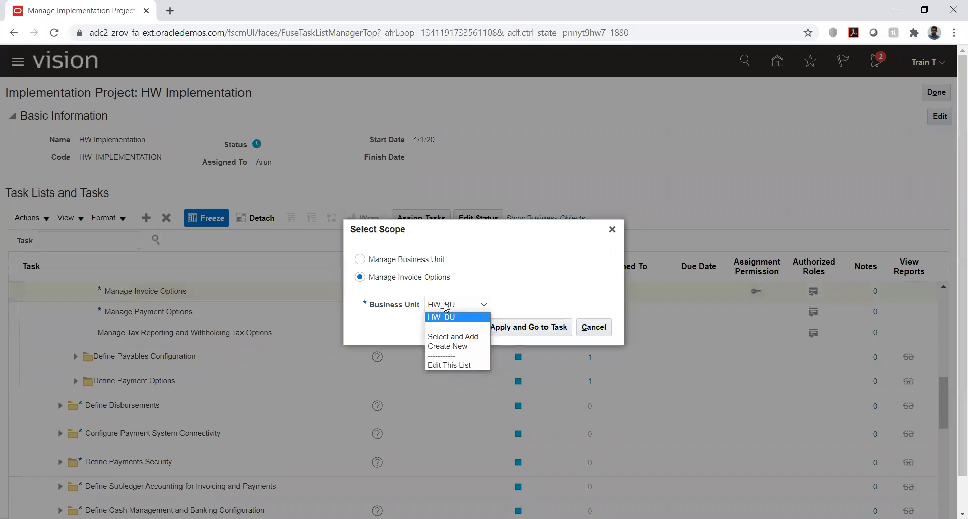
{"action": "left_click", "coordinate": [454, 337]}
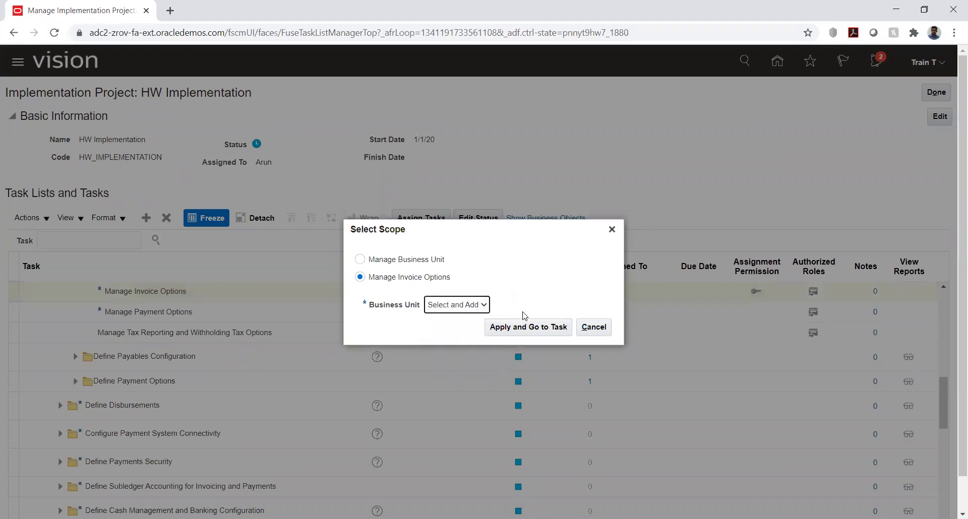
{"action": "left_click", "coordinate": [523, 328]}
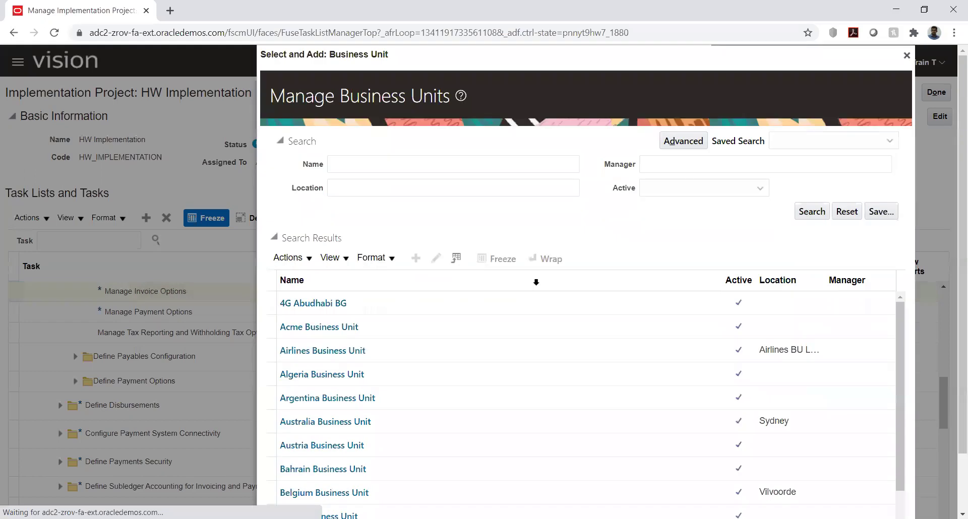
{"action": "left_click", "coordinate": [375, 165]}
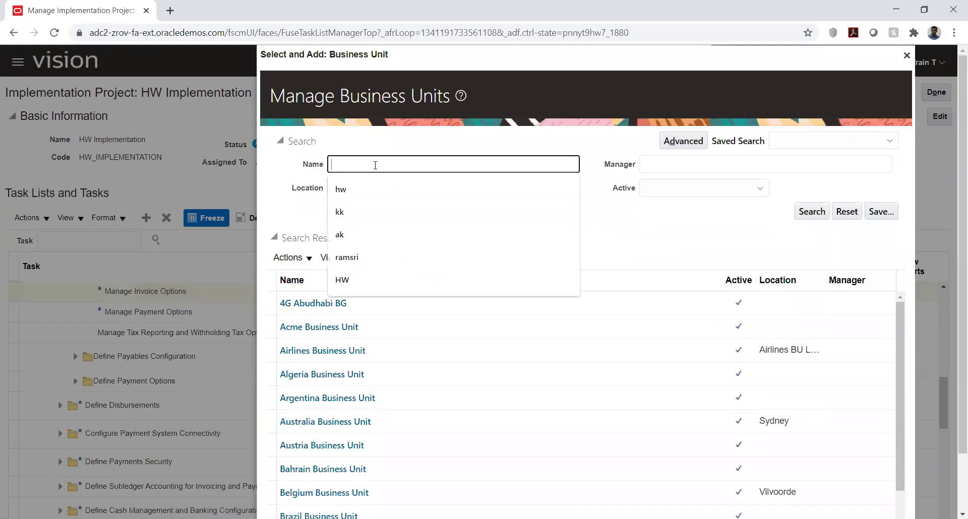
{"action": "type", "text": "hw"}
{"action": "key", "text": "Return"}
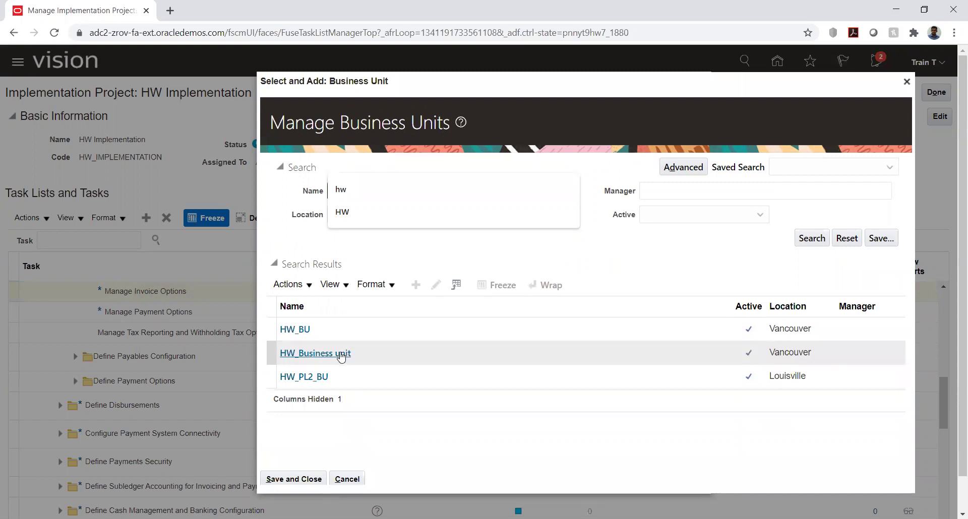
{"action": "left_click", "coordinate": [413, 347]}
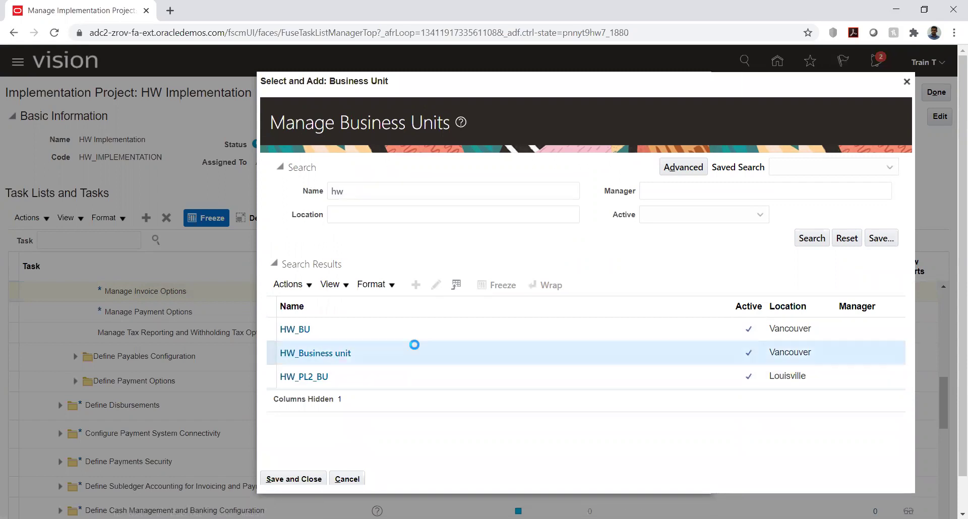
{"action": "left_click", "coordinate": [303, 477]}
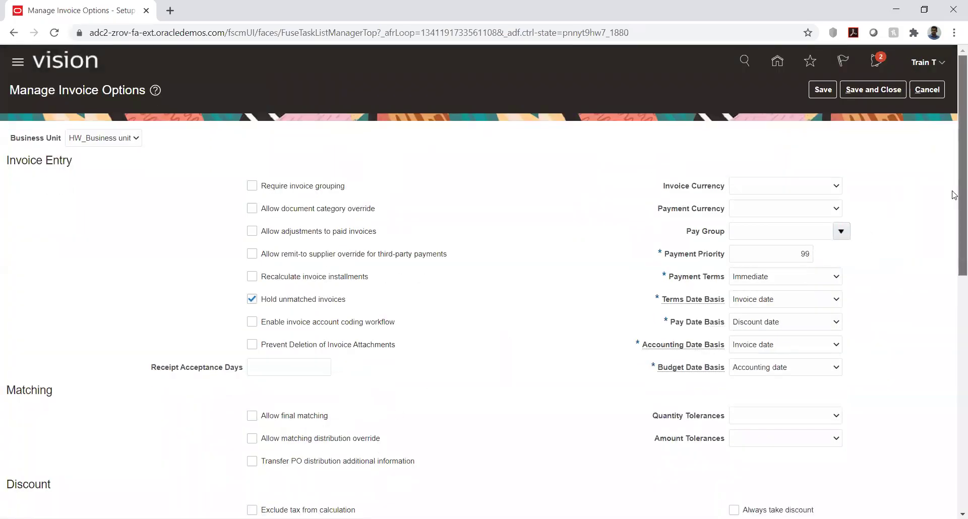
Set the Payment Request payment terms to Immediate and check the available pay groups without selecting one.
{"action": "scroll", "coordinate": [953, 195], "scroll_direction": "down", "scroll_amount": 10}
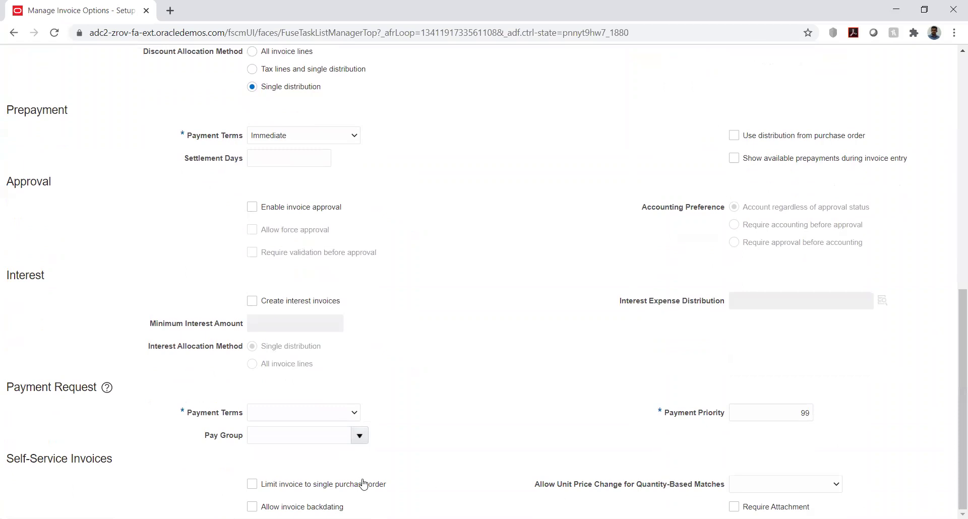
{"action": "left_click", "coordinate": [321, 414]}
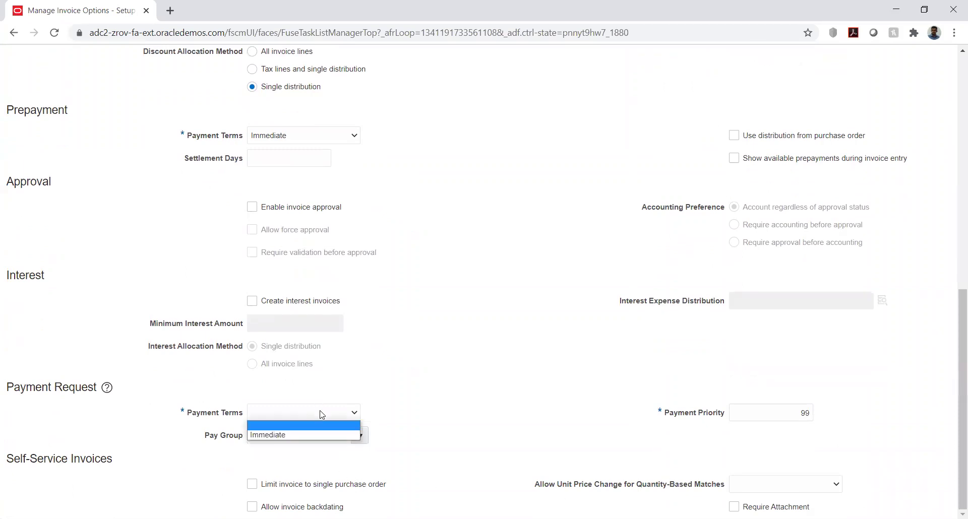
{"action": "left_click", "coordinate": [316, 436]}
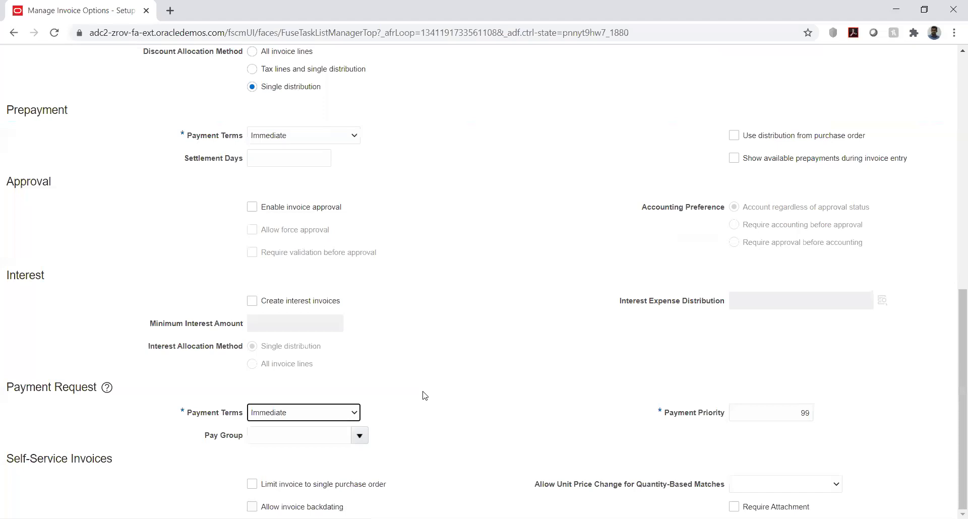
{"action": "left_click", "coordinate": [449, 352]}
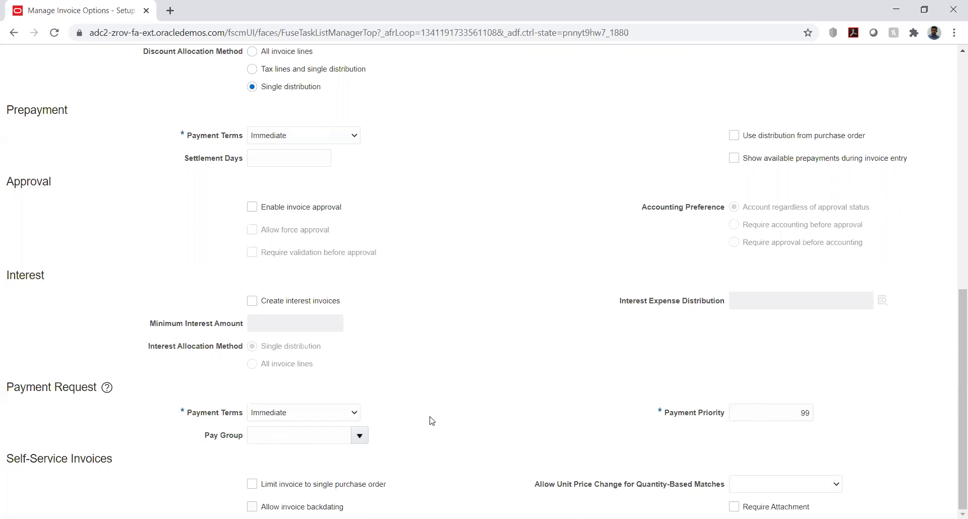
{"action": "left_click", "coordinate": [359, 436]}
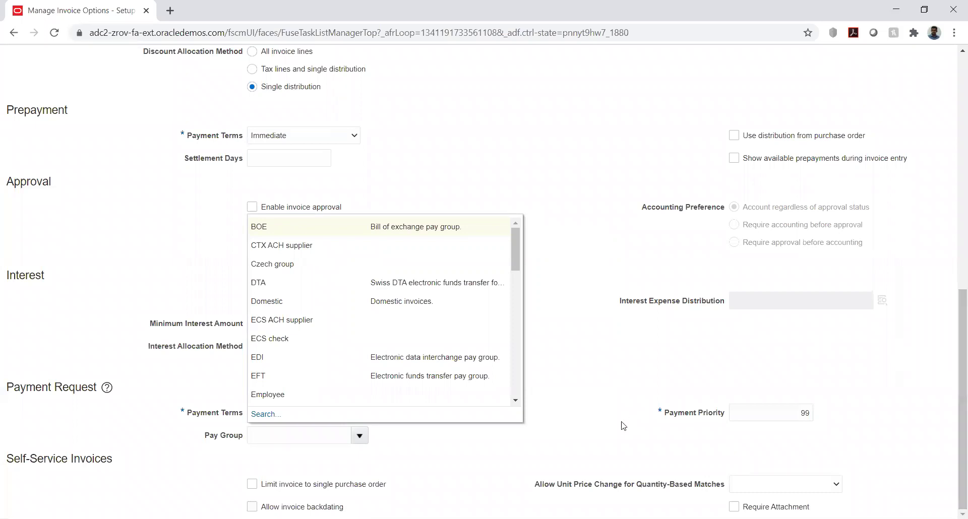
{"action": "left_click", "coordinate": [463, 450]}
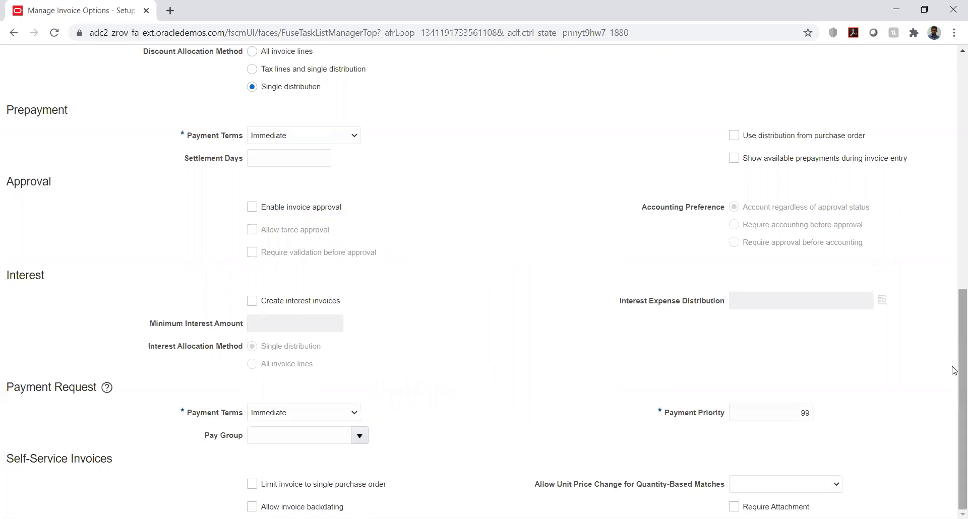
Set the Invoice Currency to USD - US Dollar and the Payment Currency to INR - Indian Rupee in the Invoice Entry section.
{"action": "left_click_drag", "start_coordinate": [954, 369], "coordinate": [951, 141]}
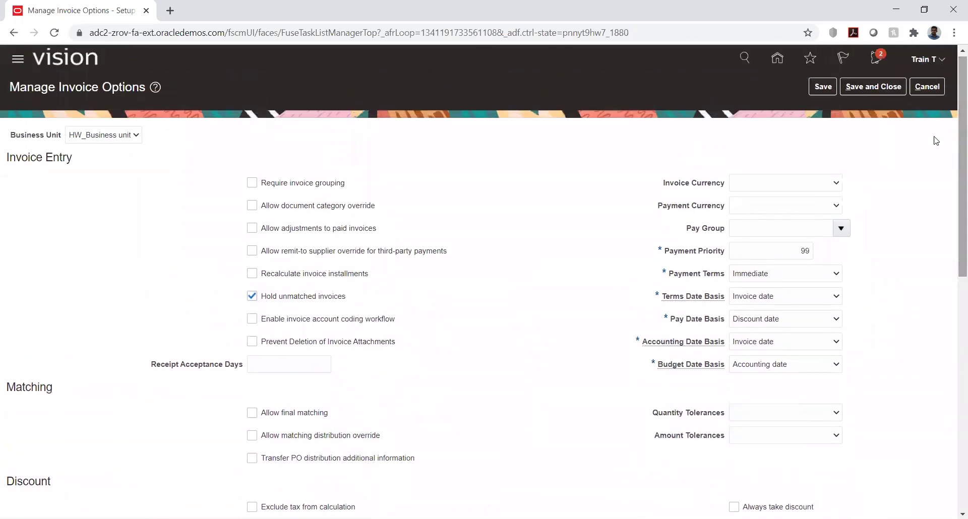
{"action": "left_click", "coordinate": [795, 186]}
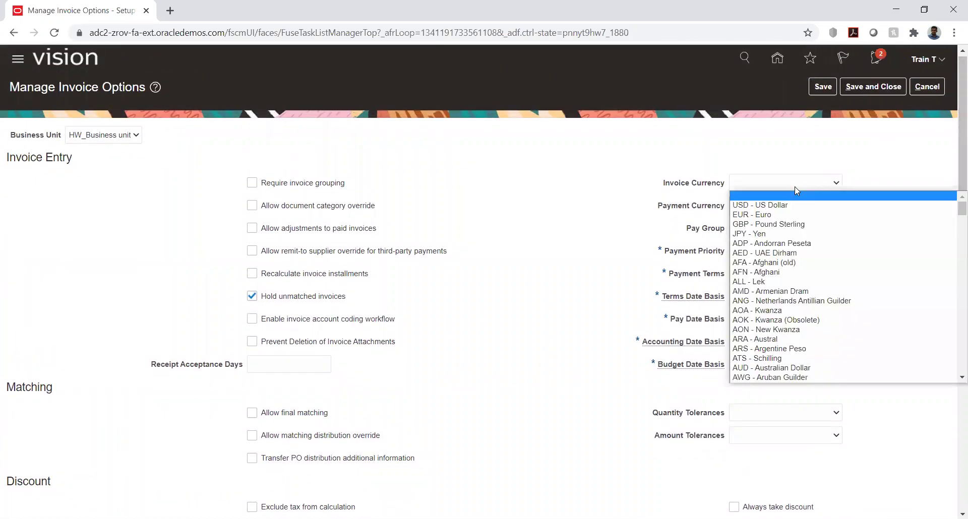
{"action": "left_click", "coordinate": [791, 205]}
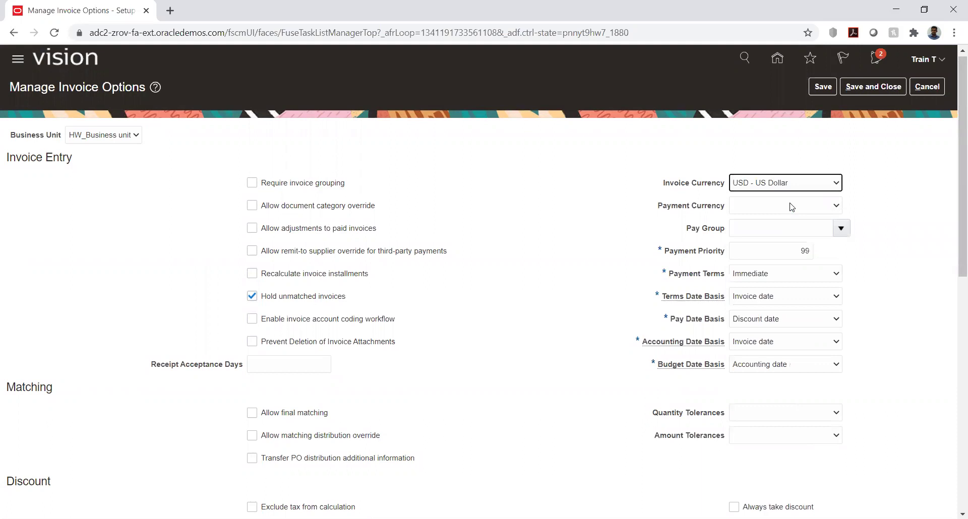
{"action": "left_click", "coordinate": [792, 206]}
{"action": "key", "text": "i"}
{"action": "key", "text": "Down"}
{"action": "key", "text": "Down"}
{"action": "key", "text": "Down"}
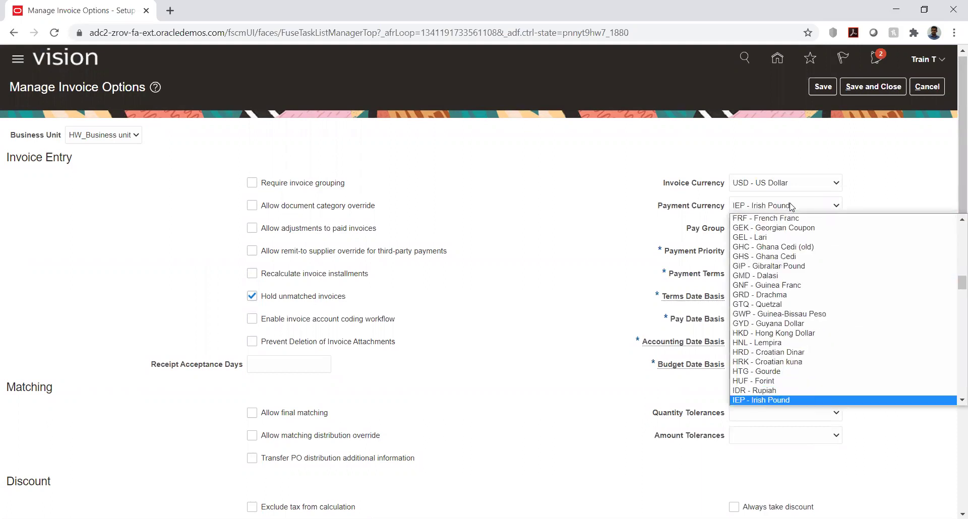
{"action": "key", "text": "Return"}
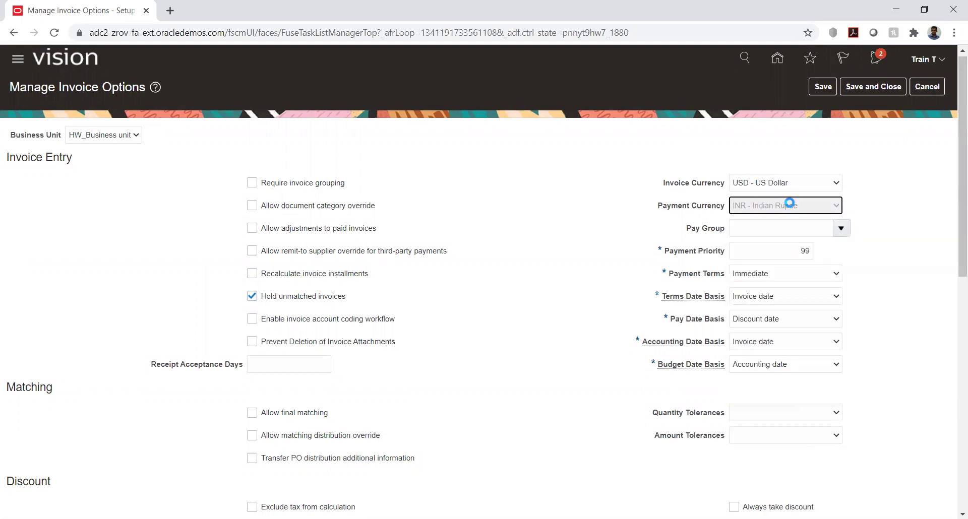
Set the Invoice Entry pay group to Domestic and turn off Hold unmatched invoices.
{"action": "left_click", "coordinate": [841, 229]}
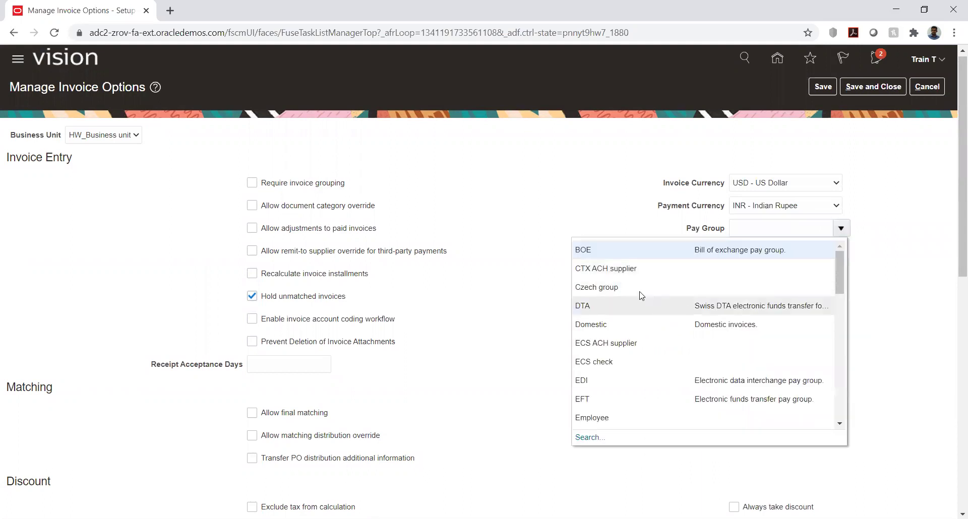
{"action": "left_click", "coordinate": [603, 322]}
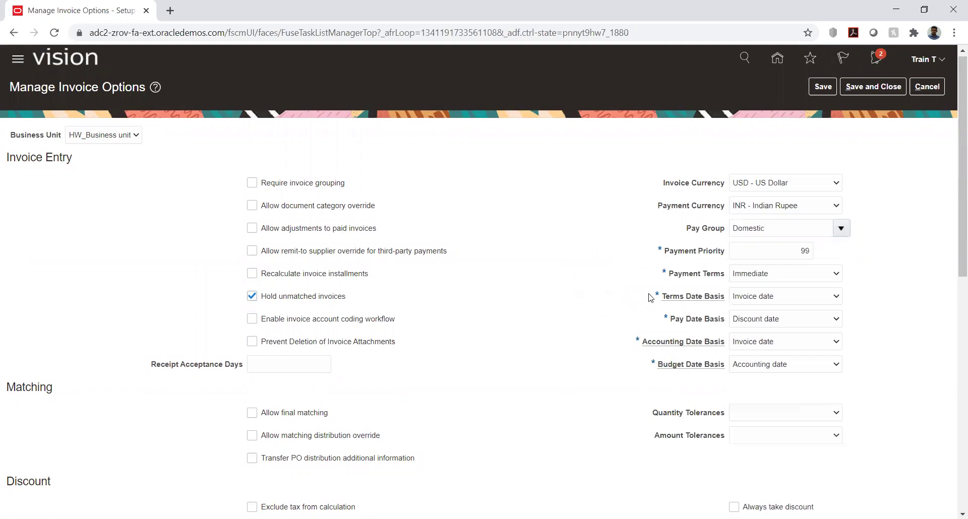
{"action": "scroll", "coordinate": [953, 244], "scroll_direction": "down", "scroll_amount": 1}
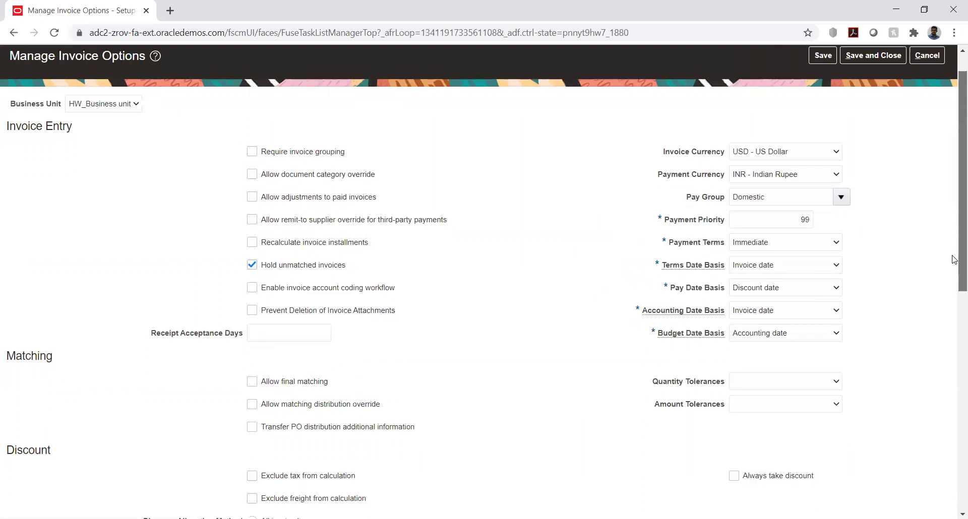
{"action": "left_click", "coordinate": [276, 268]}
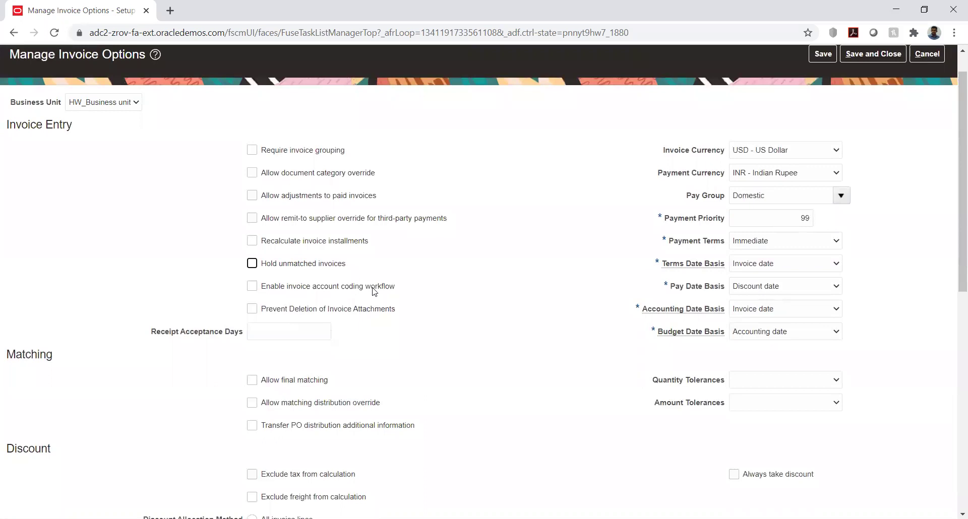
Review the invoice option sections, including the Allow Unit Price Change for Quantity-Based Matches choices under Self-Service Invoices.
{"action": "left_click_drag", "start_coordinate": [953, 235], "coordinate": [954, 455]}
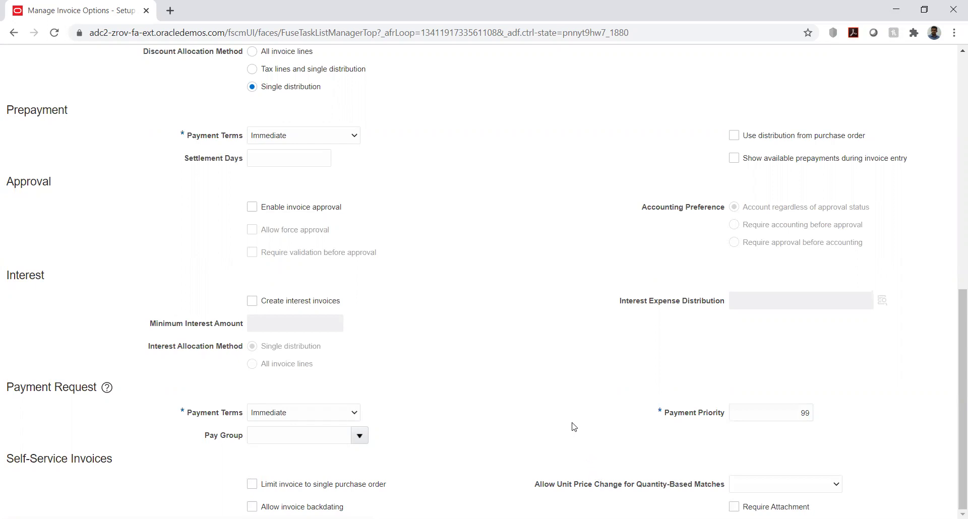
{"action": "left_click", "coordinate": [808, 490]}
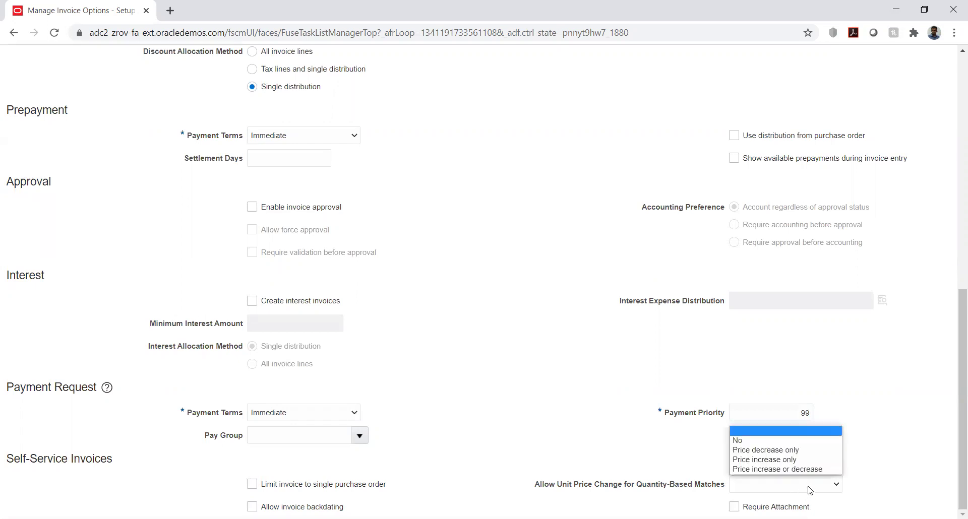
{"action": "left_click", "coordinate": [903, 456]}
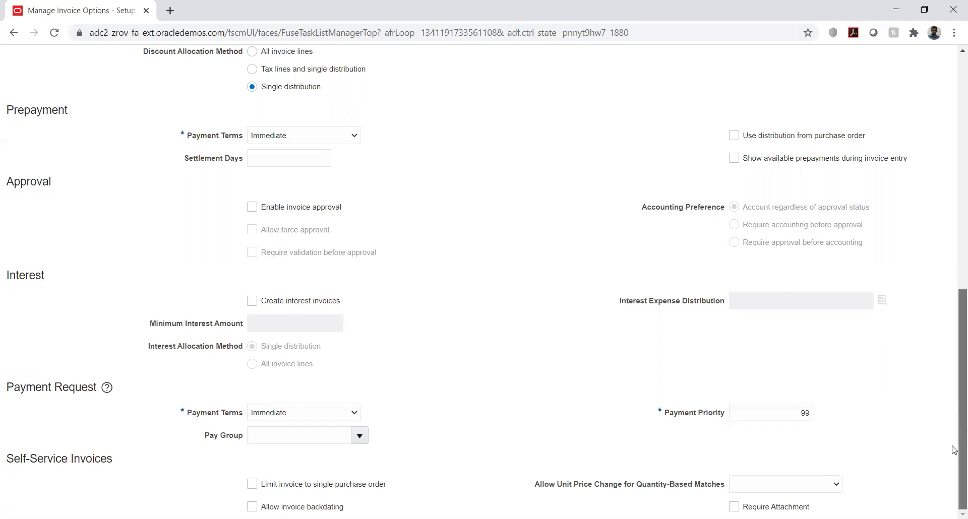
{"action": "scroll", "coordinate": [953, 448], "scroll_direction": "up", "scroll_amount": 10}
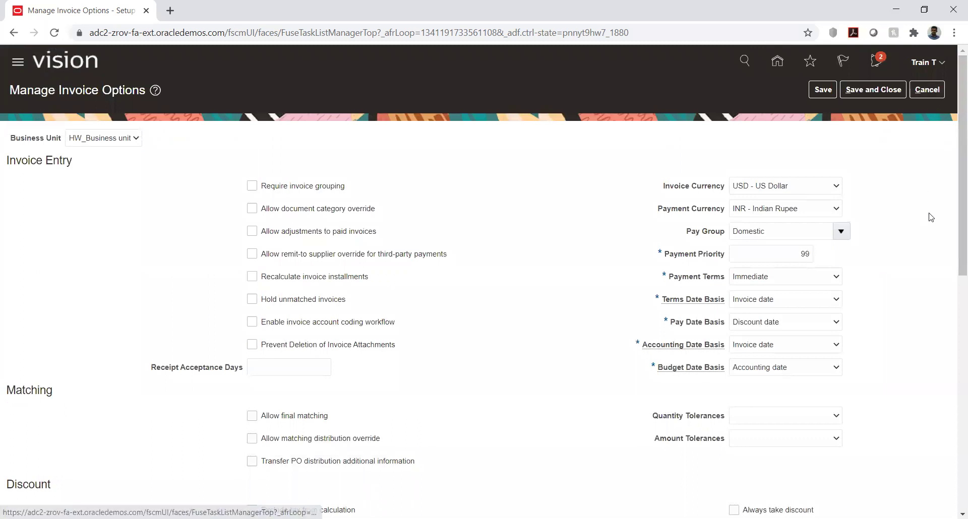
{"action": "scroll", "coordinate": [938, 387], "scroll_direction": "down", "scroll_amount": 1}
{"action": "scroll", "coordinate": [939, 386], "scroll_direction": "down", "scroll_amount": 10}
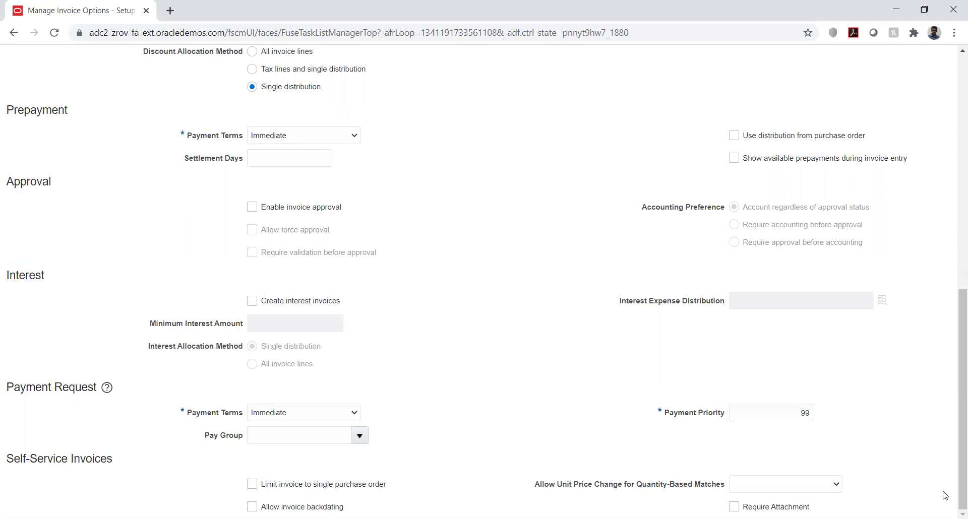
{"action": "scroll", "coordinate": [896, 370], "scroll_direction": "up", "scroll_amount": 9}
{"action": "scroll", "coordinate": [851, 358], "scroll_direction": "up", "scroll_amount": 2}
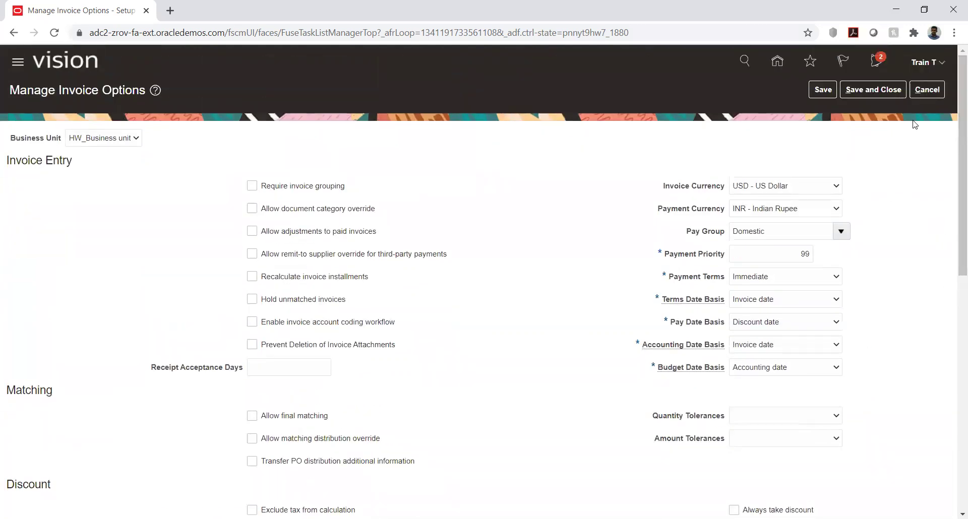
Leave the invoice options without saving and select the Manage Payment Options task in the implementation project.
{"action": "left_click", "coordinate": [920, 93]}
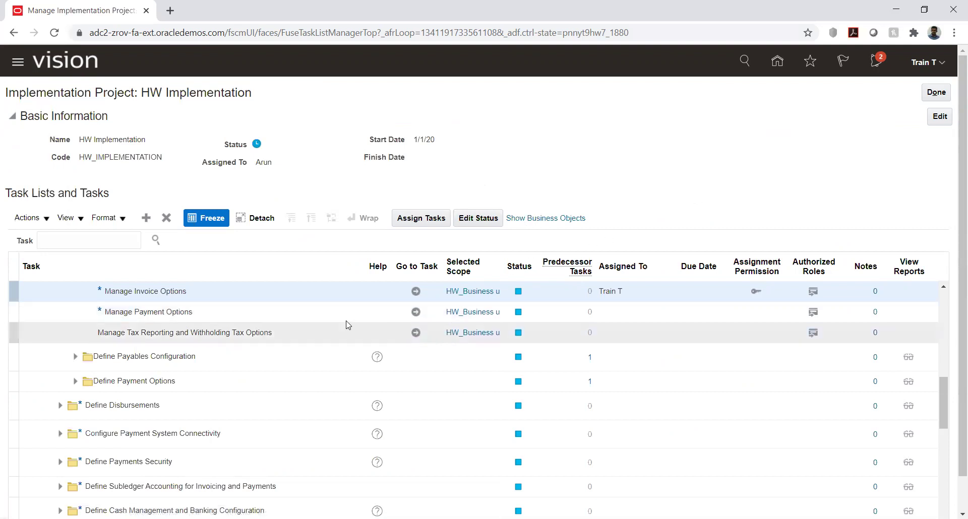
{"action": "left_click", "coordinate": [164, 312]}
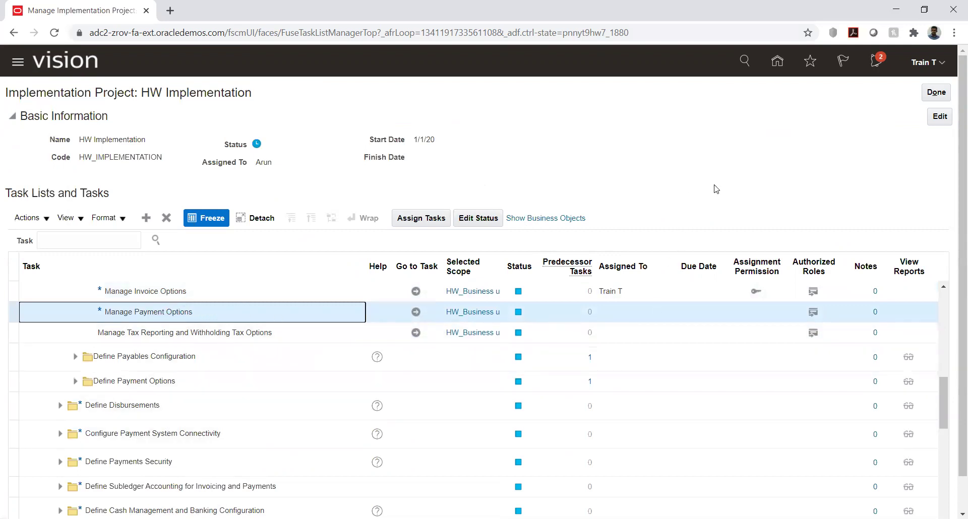
{"action": "left_click", "coordinate": [714, 186]}
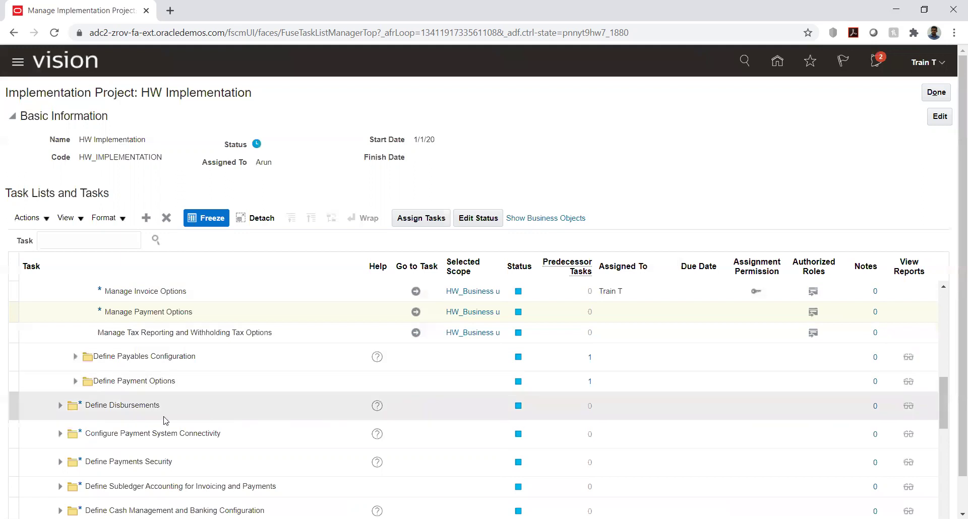